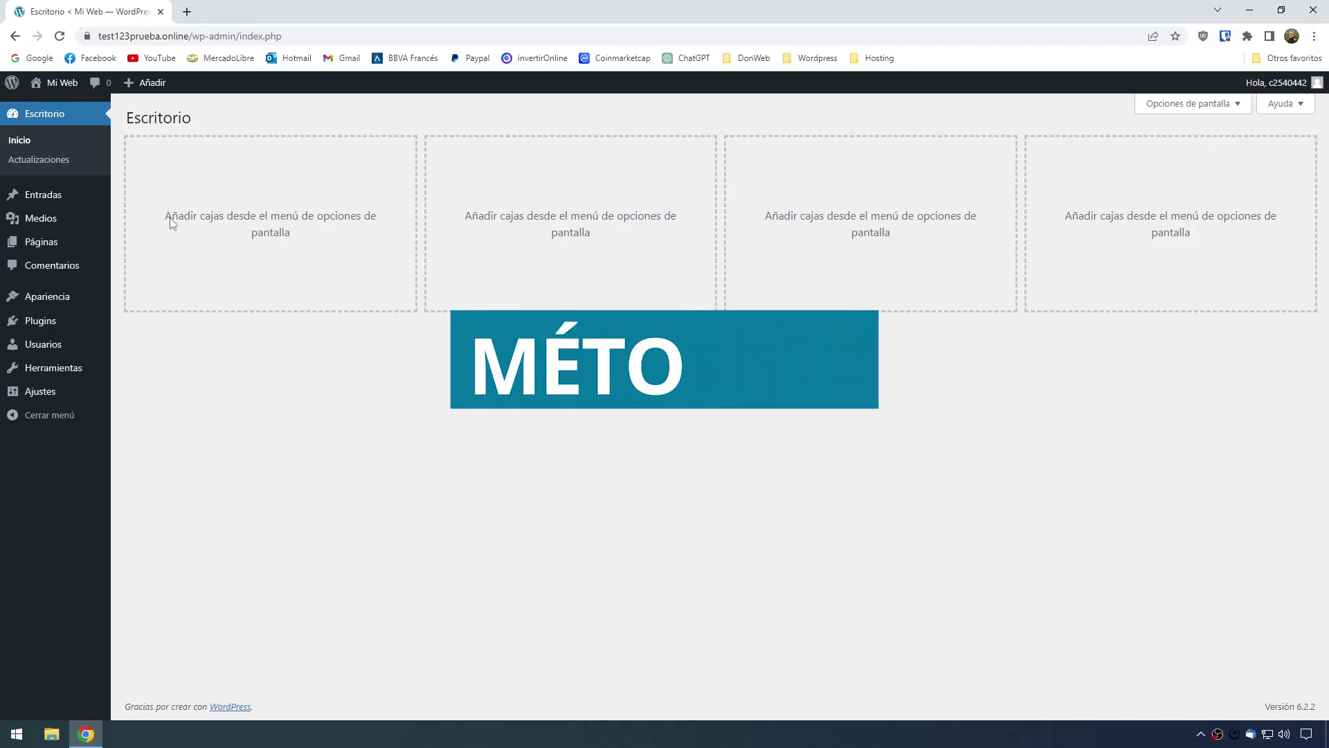
# Open the list of installed themes in the site's administration area
pyautogui.moveTo(82, 298)
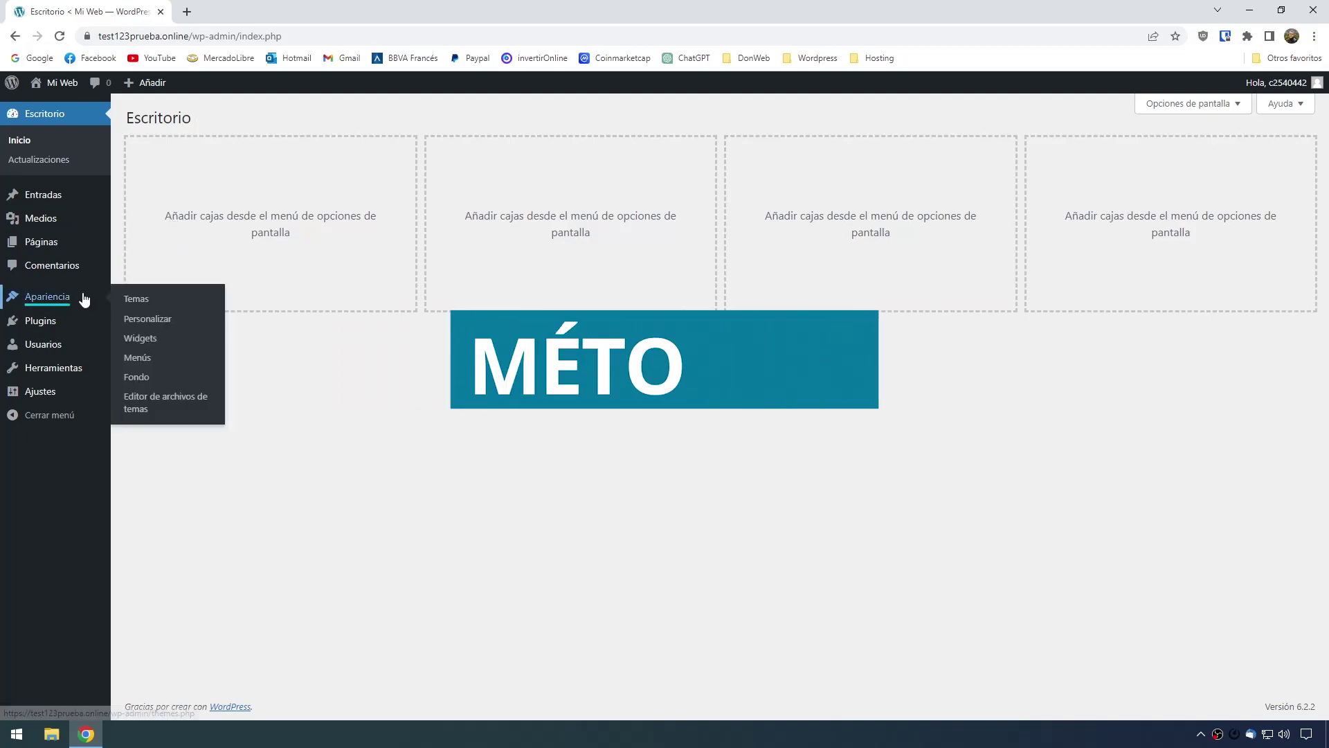
pyautogui.click(163, 305)
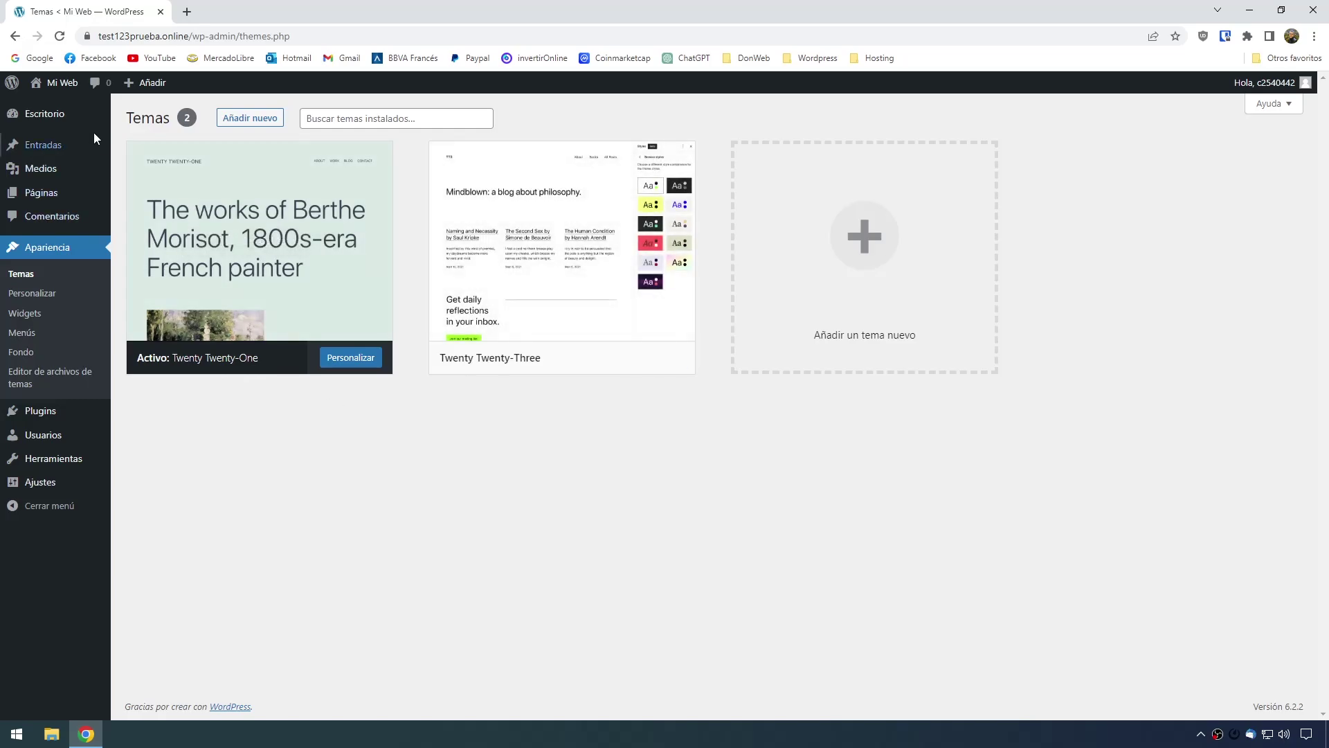
# View the front page of Mi Web in a separate browser tab and close that tab again
pyautogui.rightClick(70, 89)
pyautogui.click(90, 102)
pyautogui.click(232, 7)
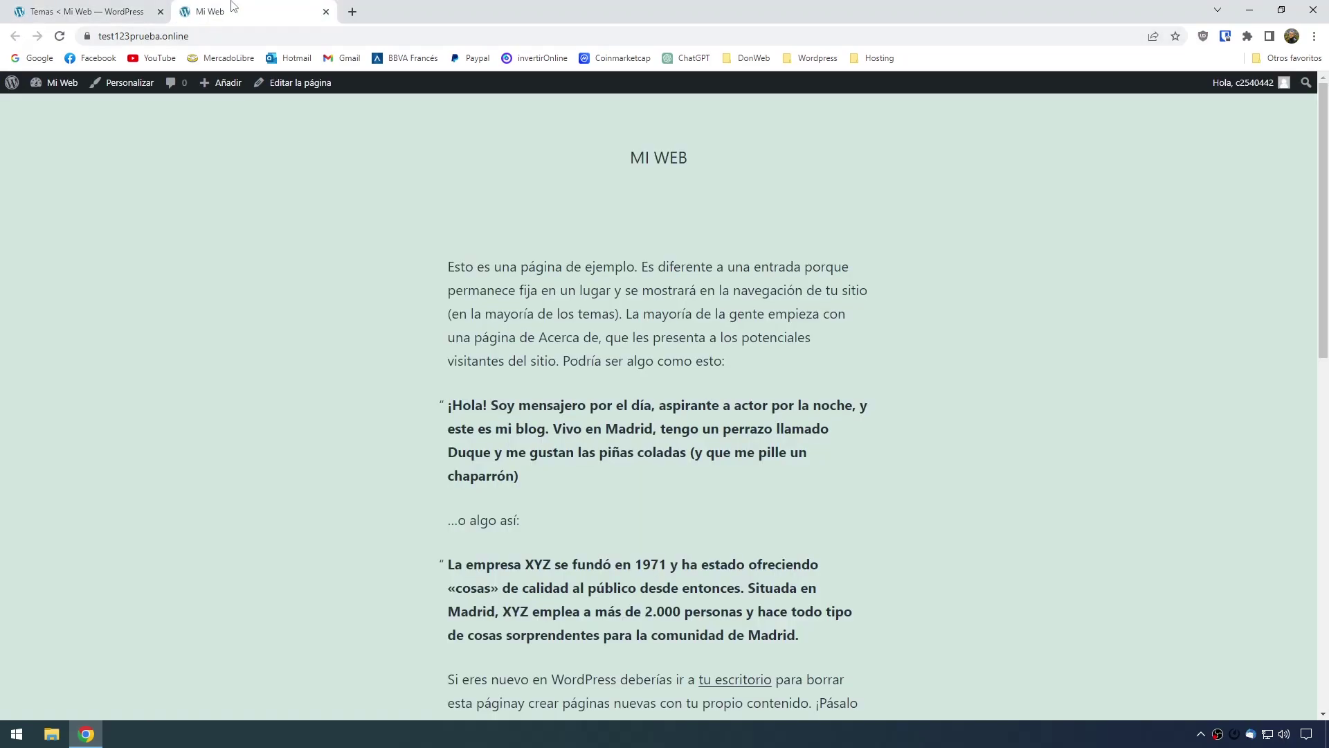
pyautogui.click(325, 12)
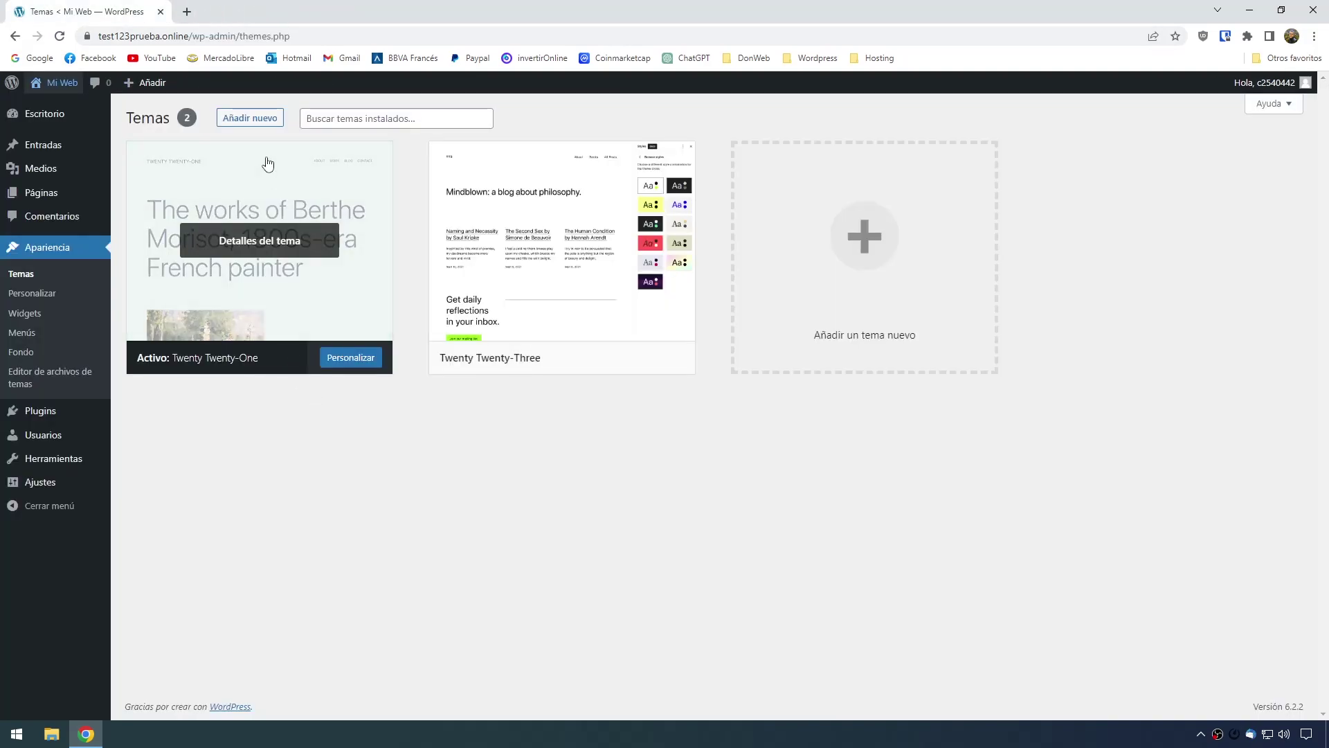
# Install the Astra theme from the catalogue of popular themes and activate it on the site
pyautogui.click(264, 121)
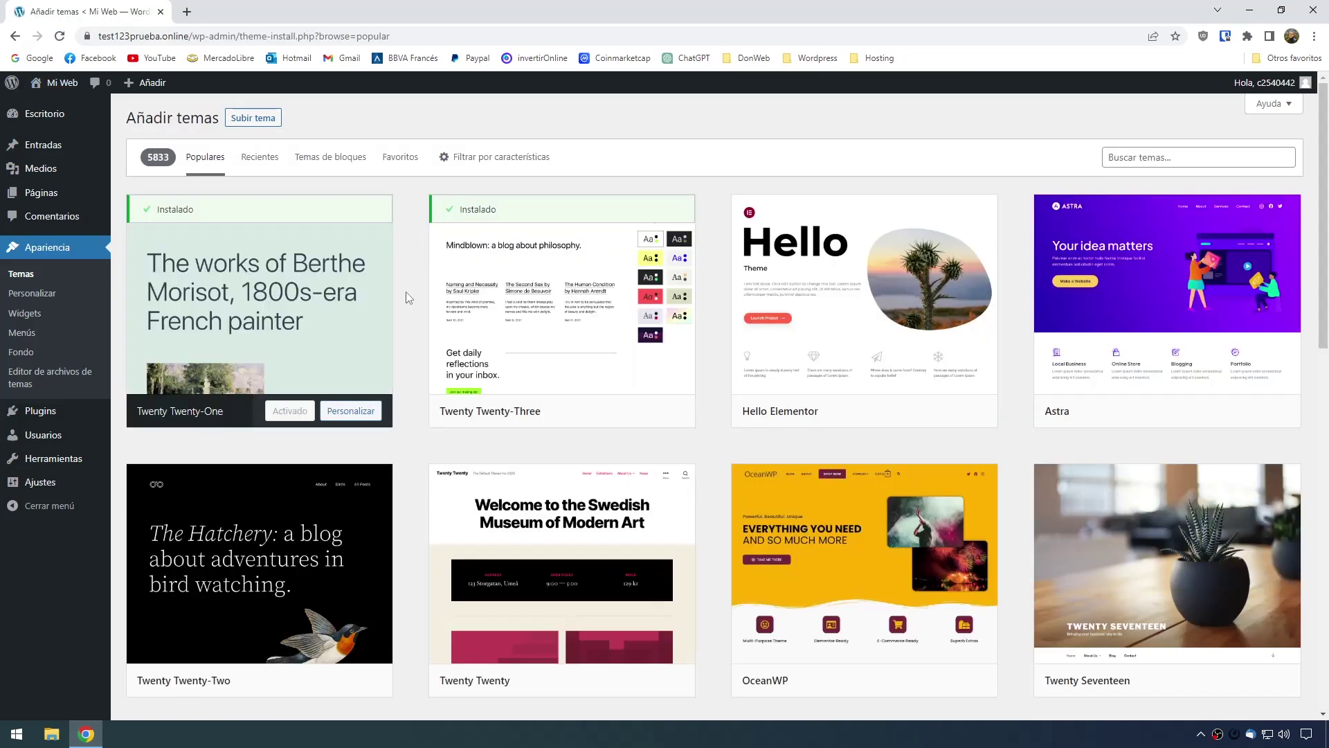
pyautogui.scroll(-10, 408, 297)
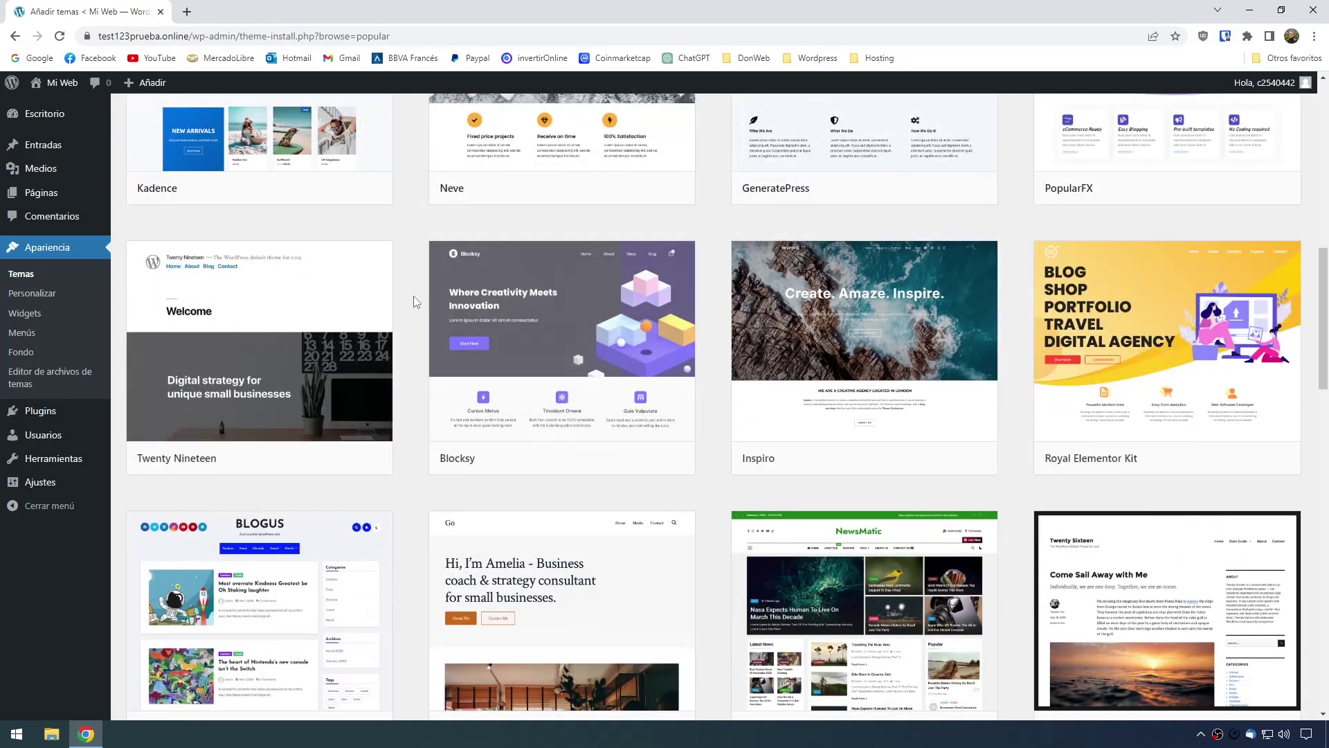
pyautogui.scroll(10, 415, 296)
pyautogui.click(1142, 159)
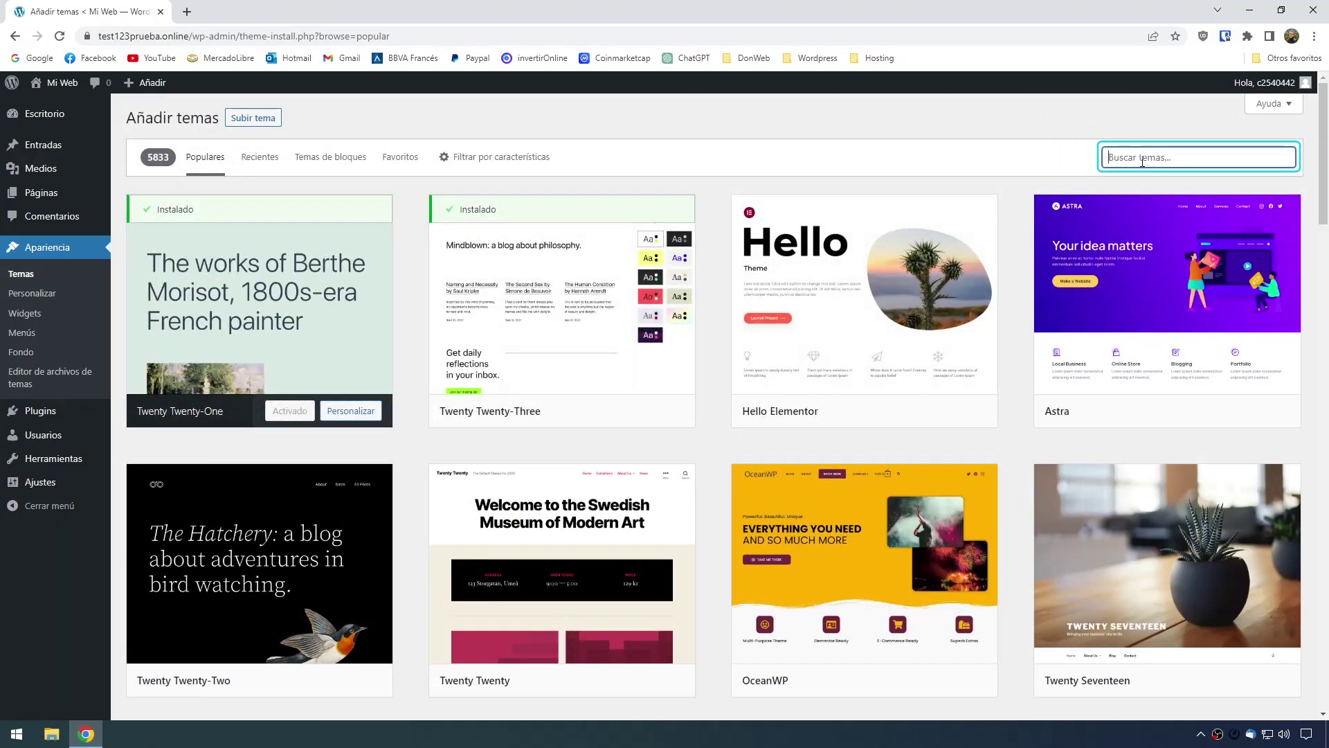
pyautogui.click(1020, 251)
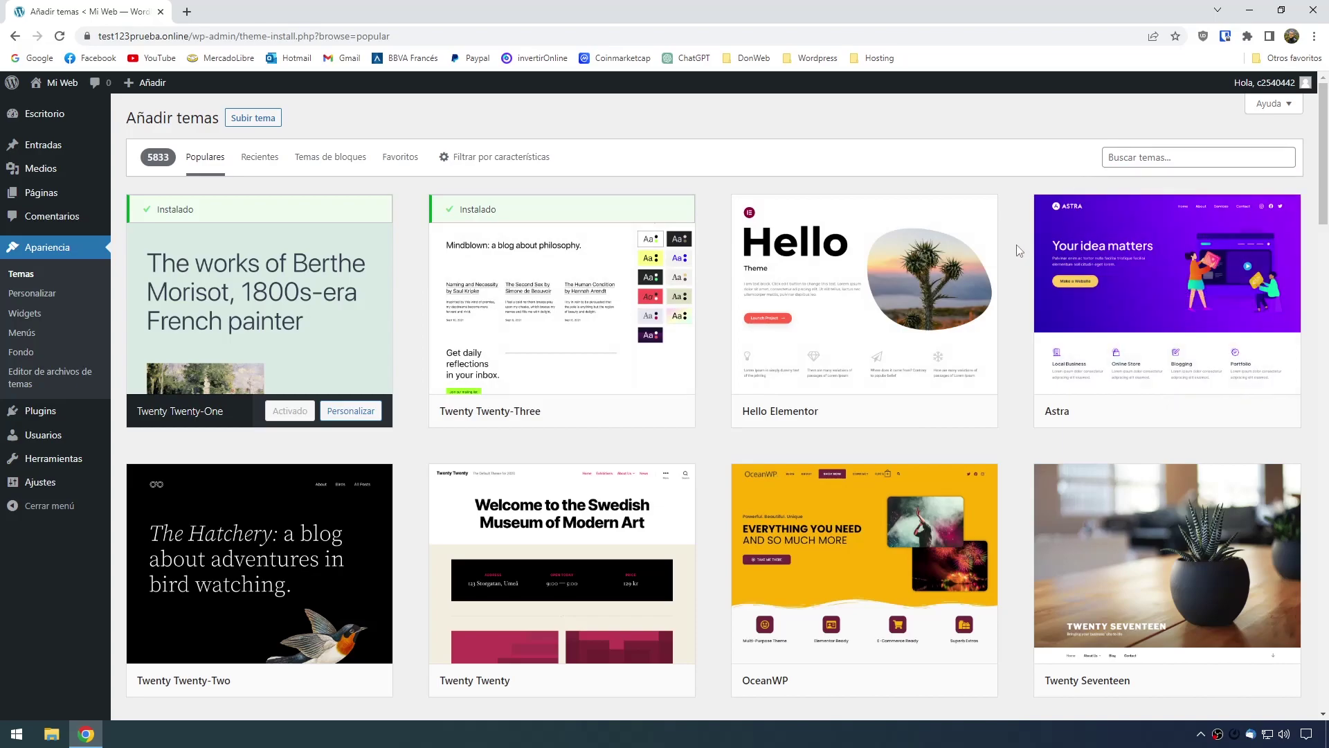
pyautogui.moveTo(1127, 287)
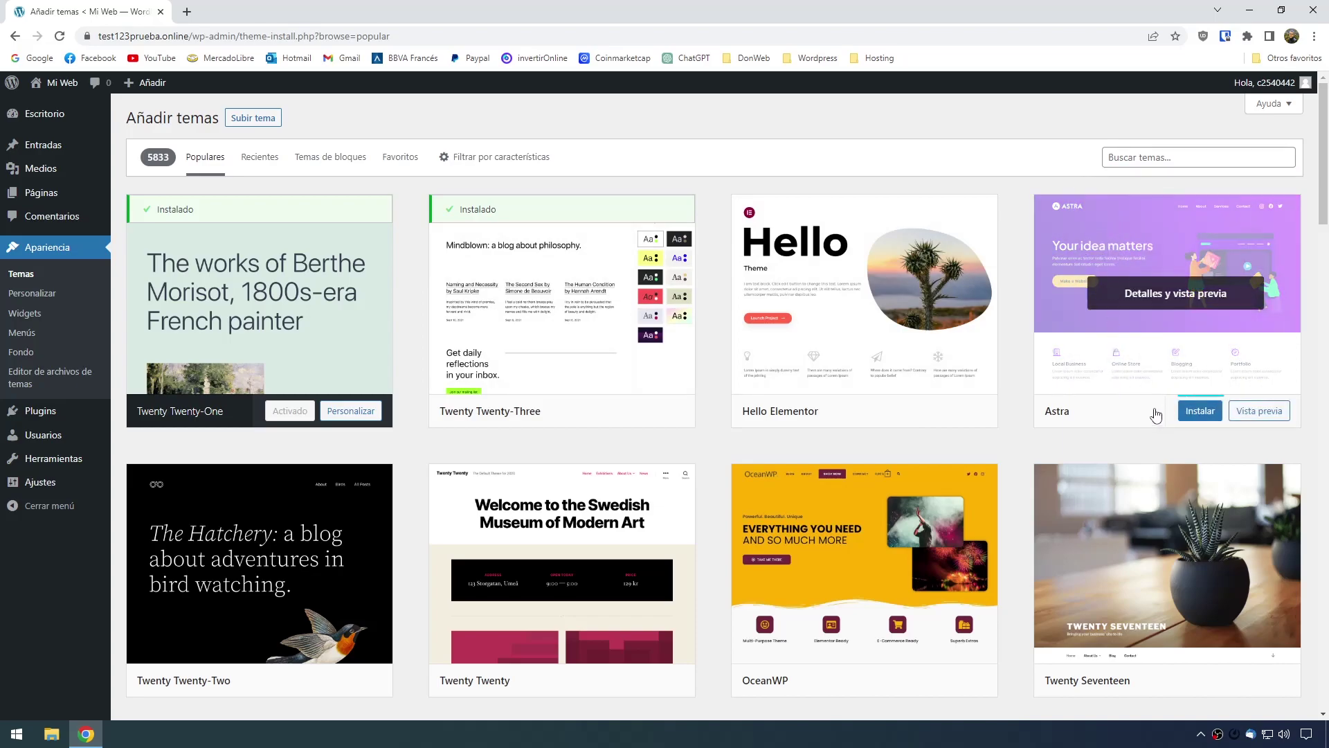
pyautogui.click(1201, 412)
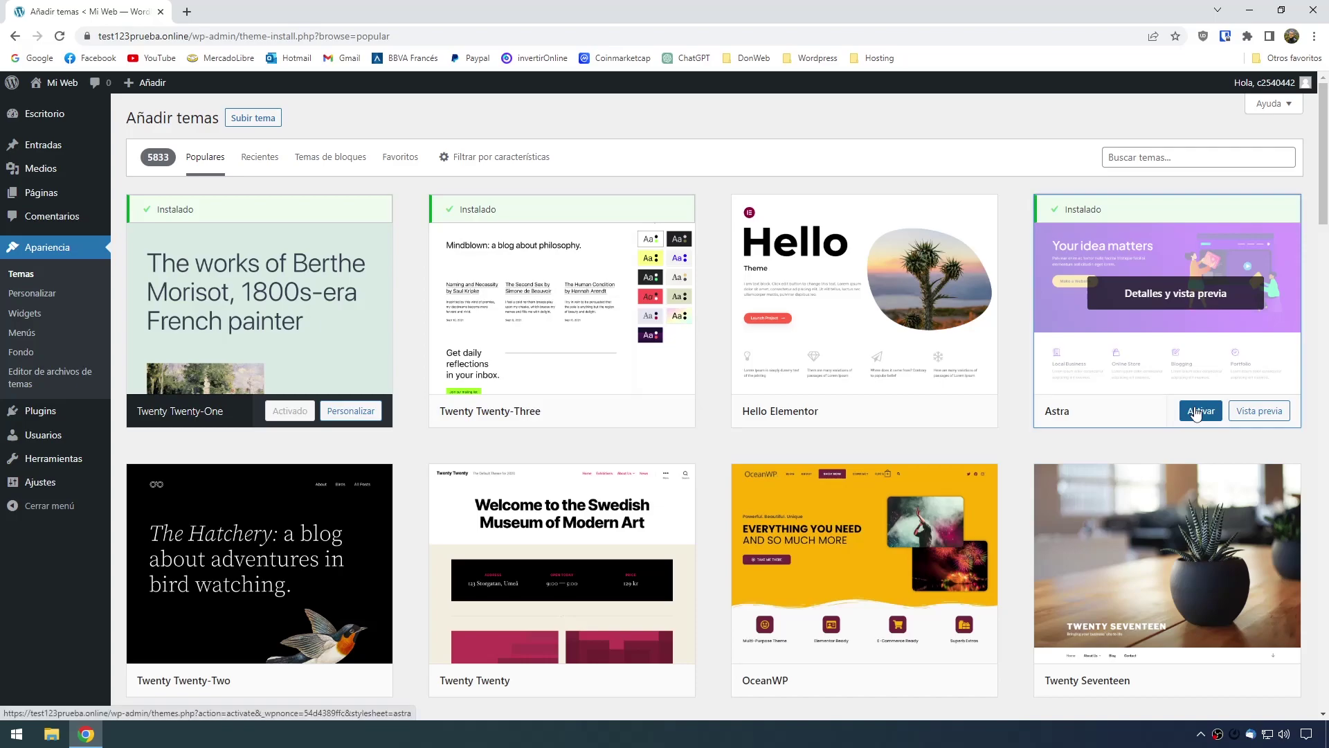
pyautogui.click(1197, 414)
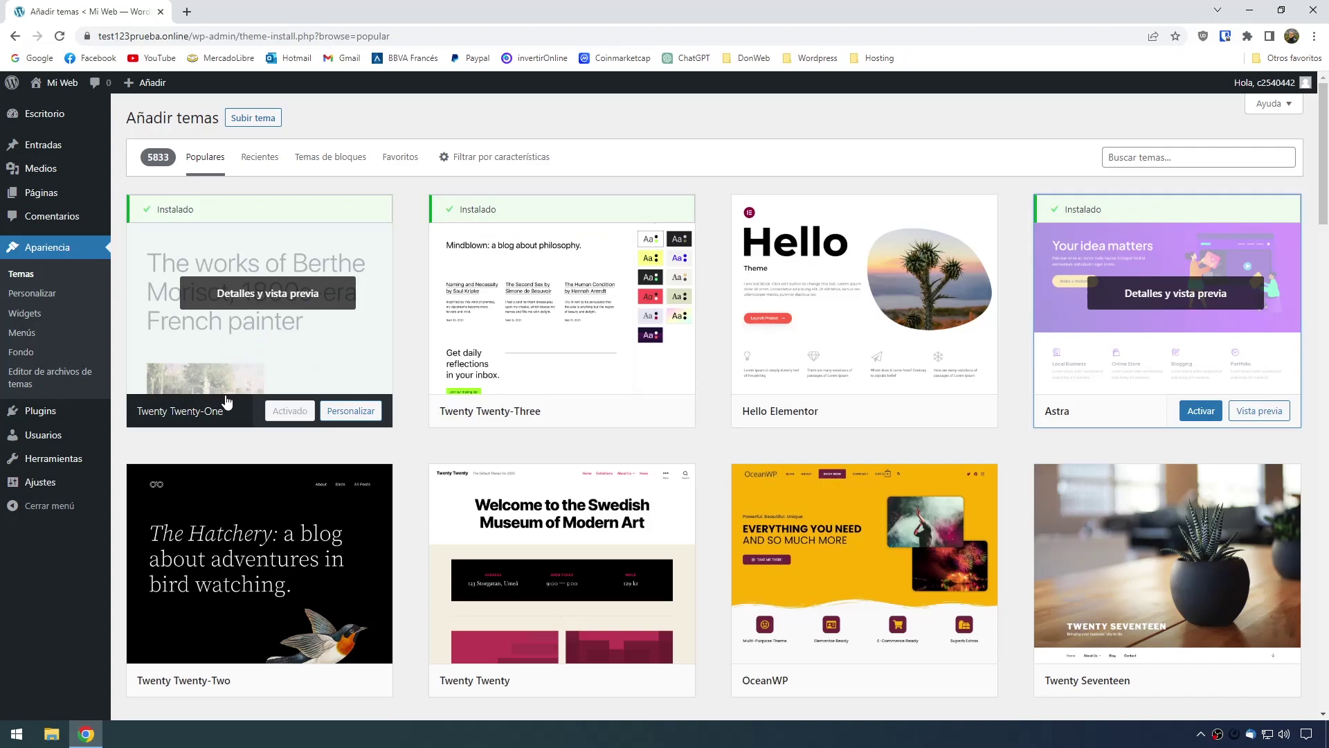
pyautogui.click(1190, 414)
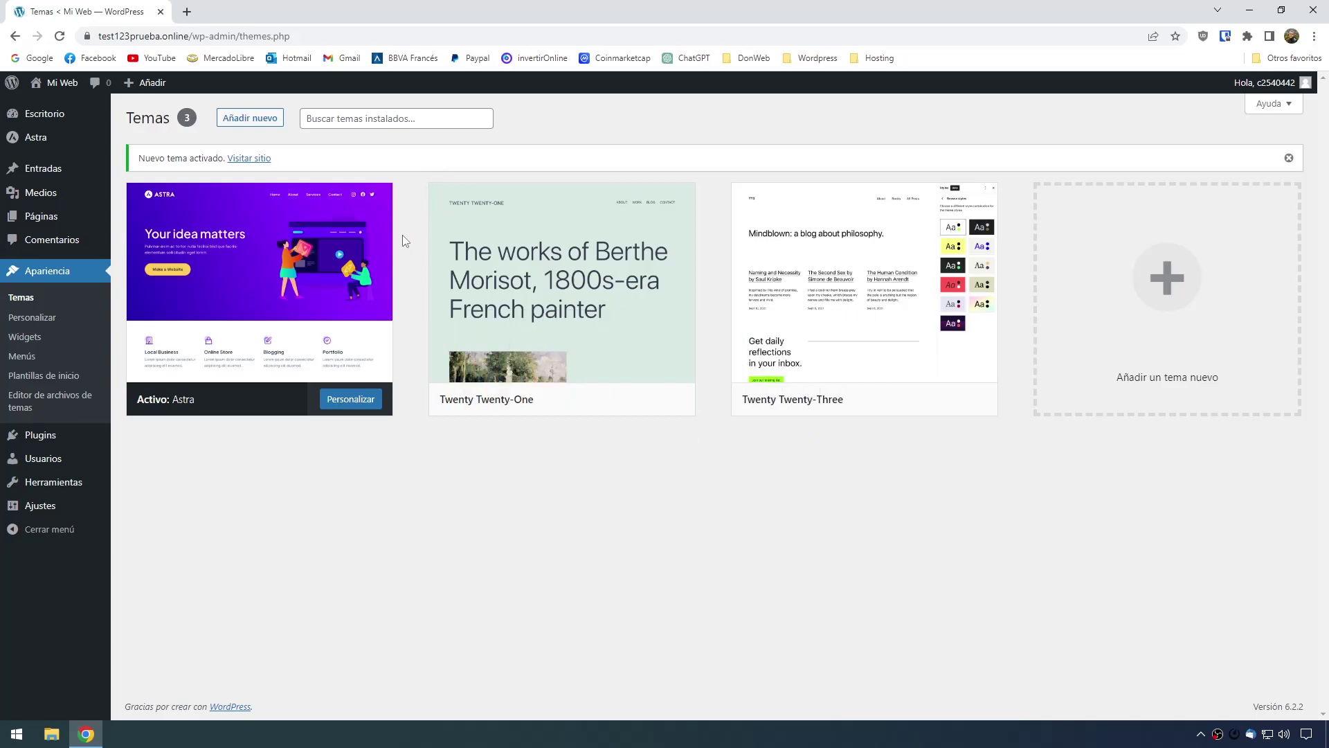
# Download the OceanWP theme archive from es-ar.wordpress.org/themes/ and close the theme directory tab
pyautogui.click(186, 12)
pyautogui.write('https://es.wordpress.org/themes/')
pyautogui.press('Return')
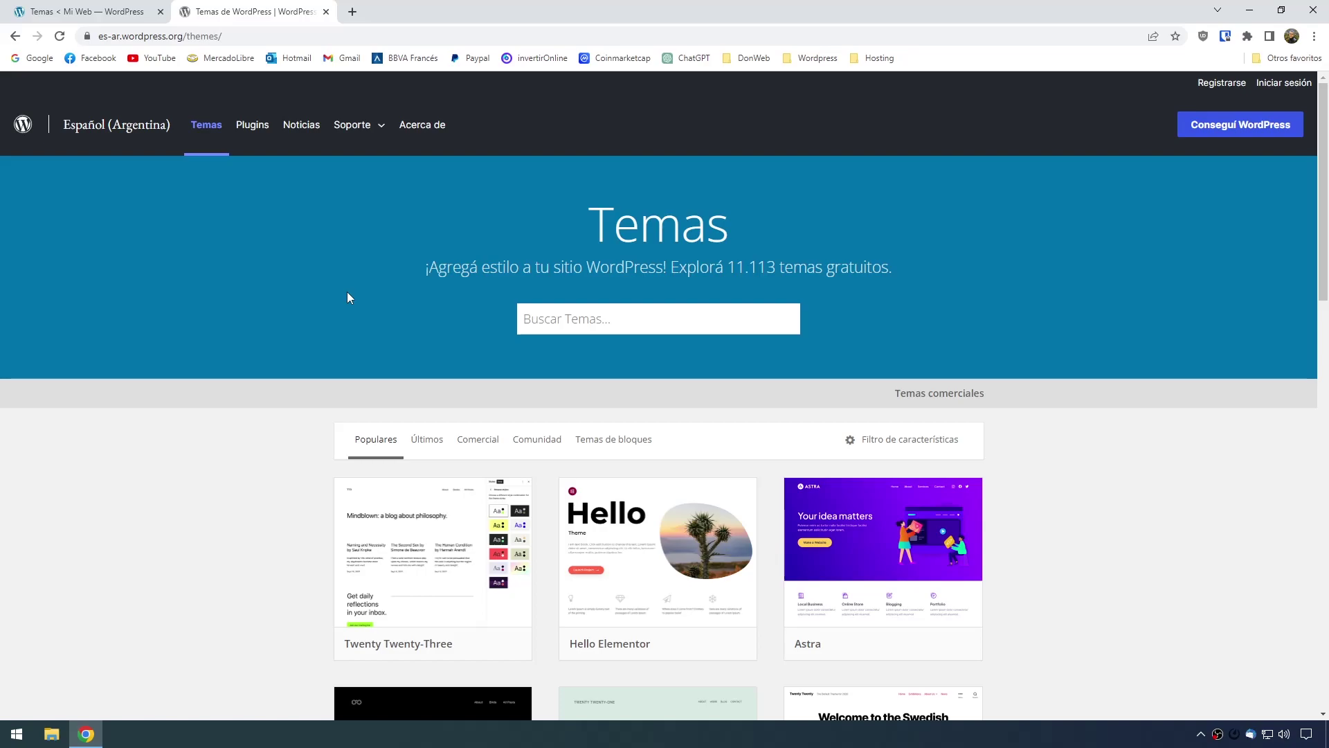
pyautogui.scroll(-6, 324, 319)
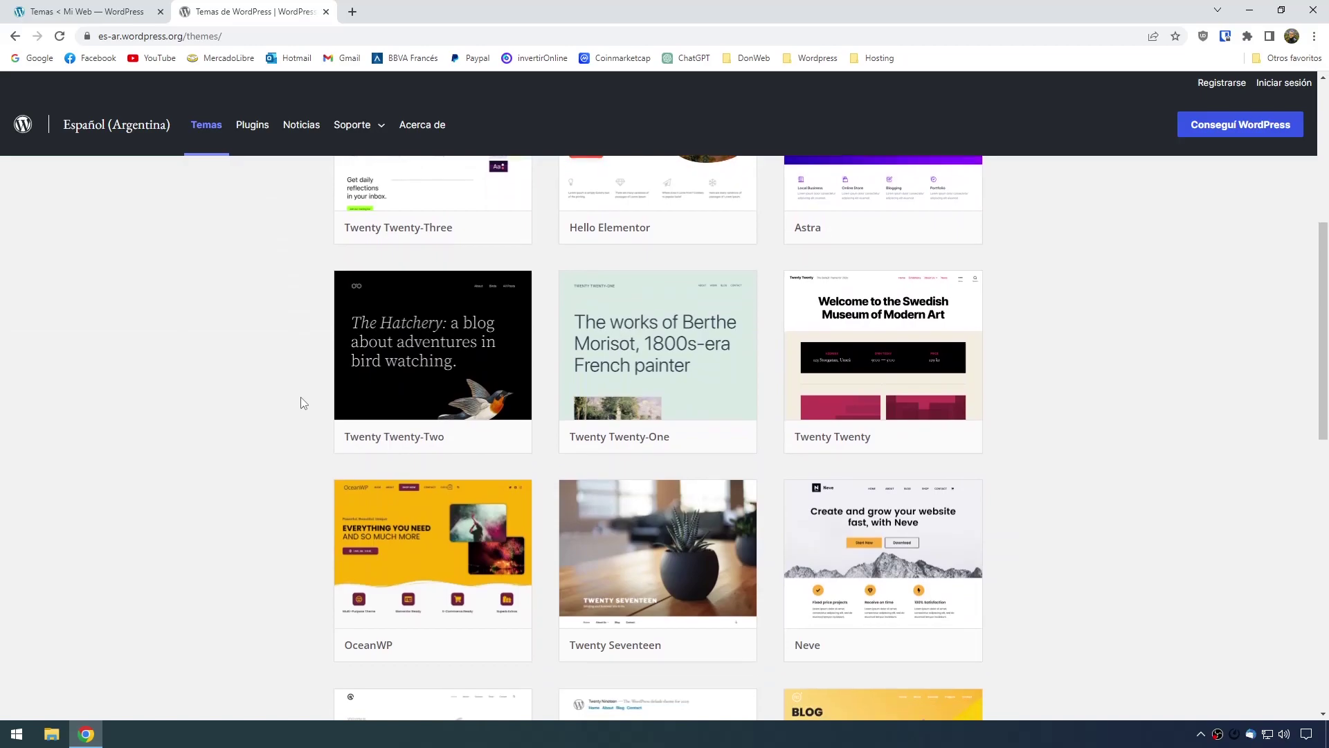
pyautogui.scroll(-1, 300, 401)
pyautogui.click(507, 583)
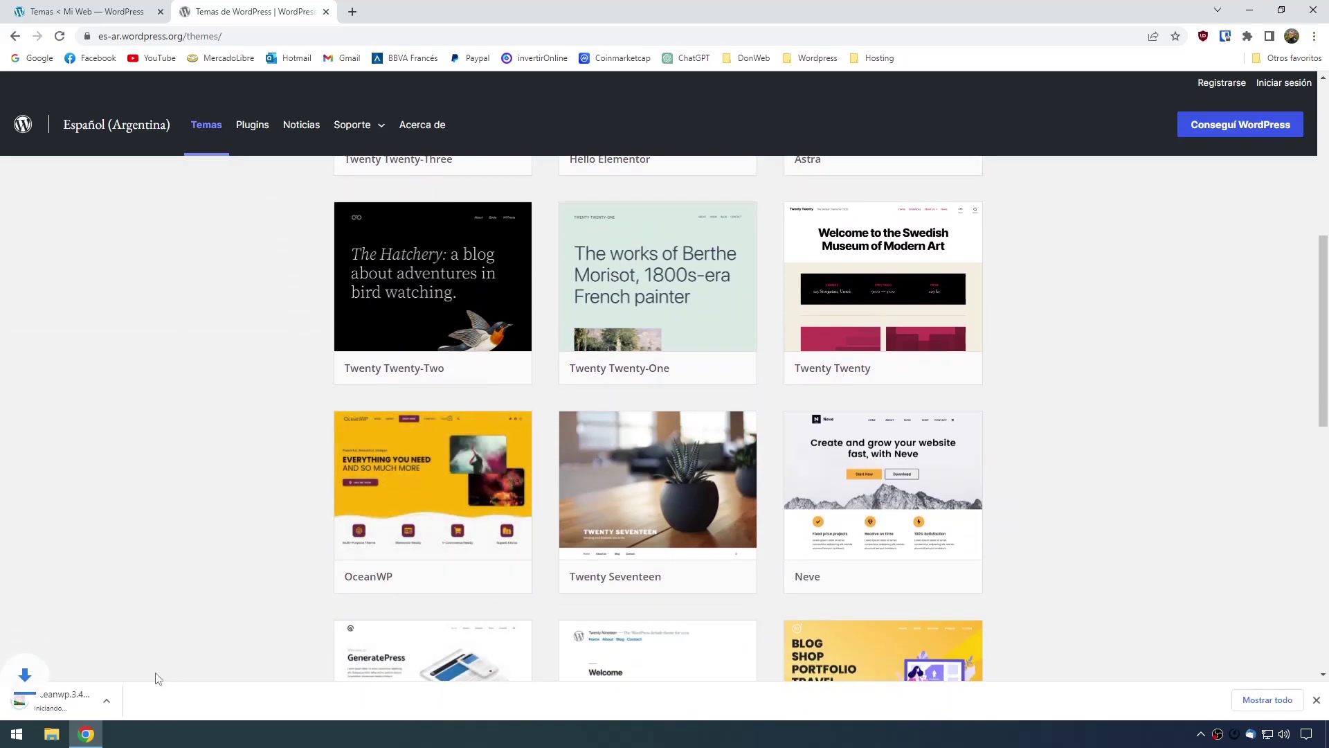
pyautogui.click(104, 698)
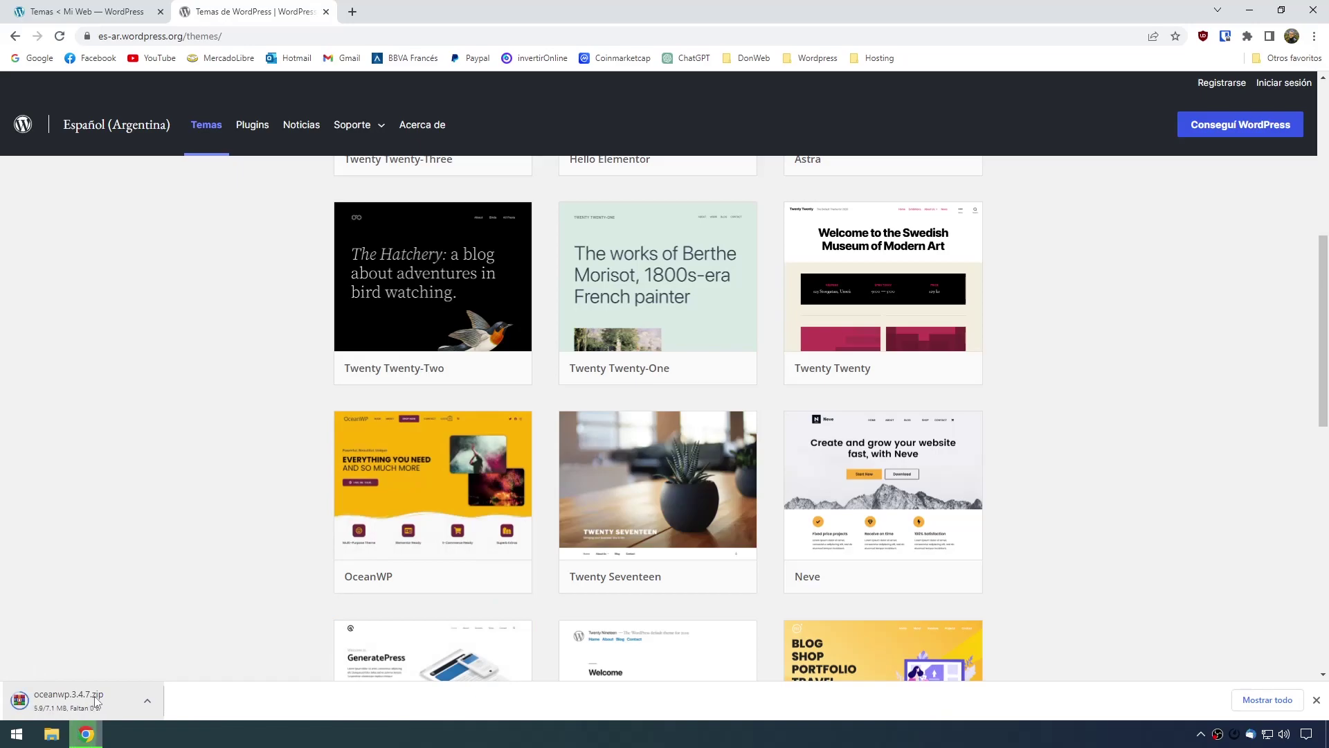
pyautogui.click(1316, 699)
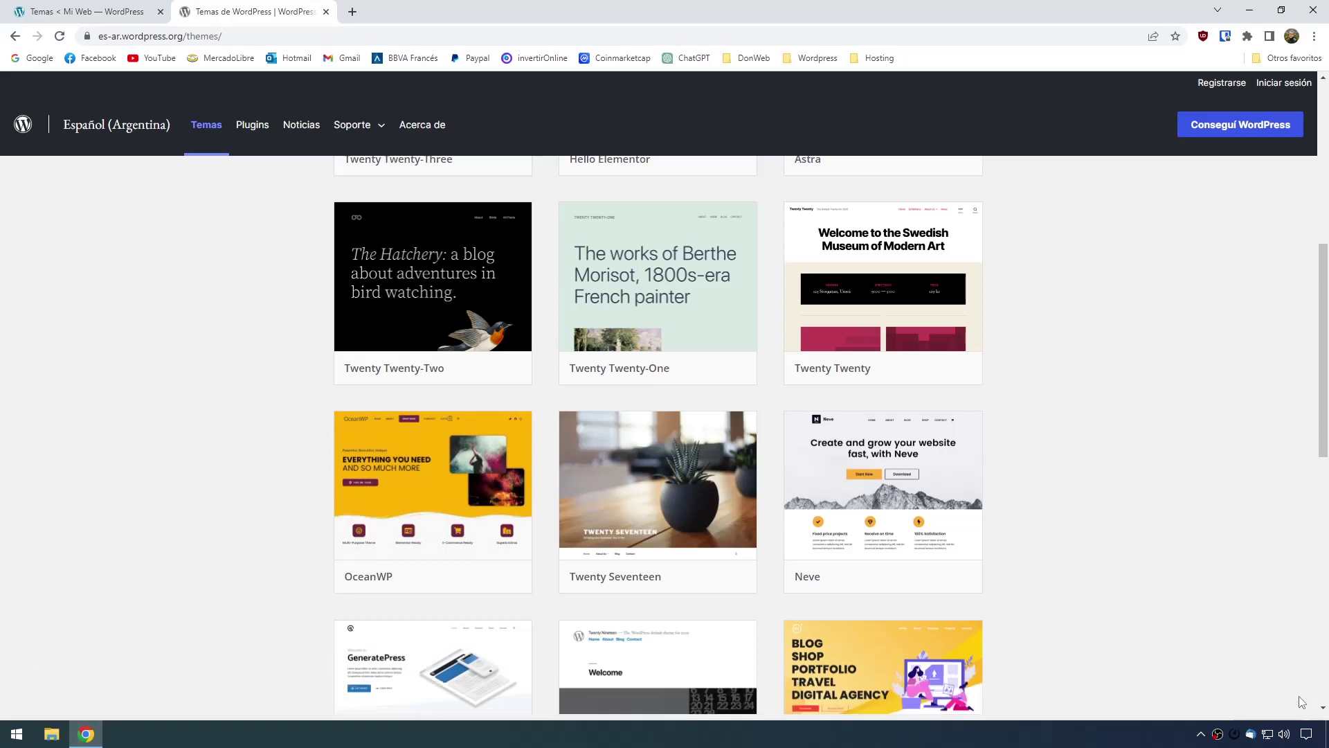
pyautogui.click(325, 11)
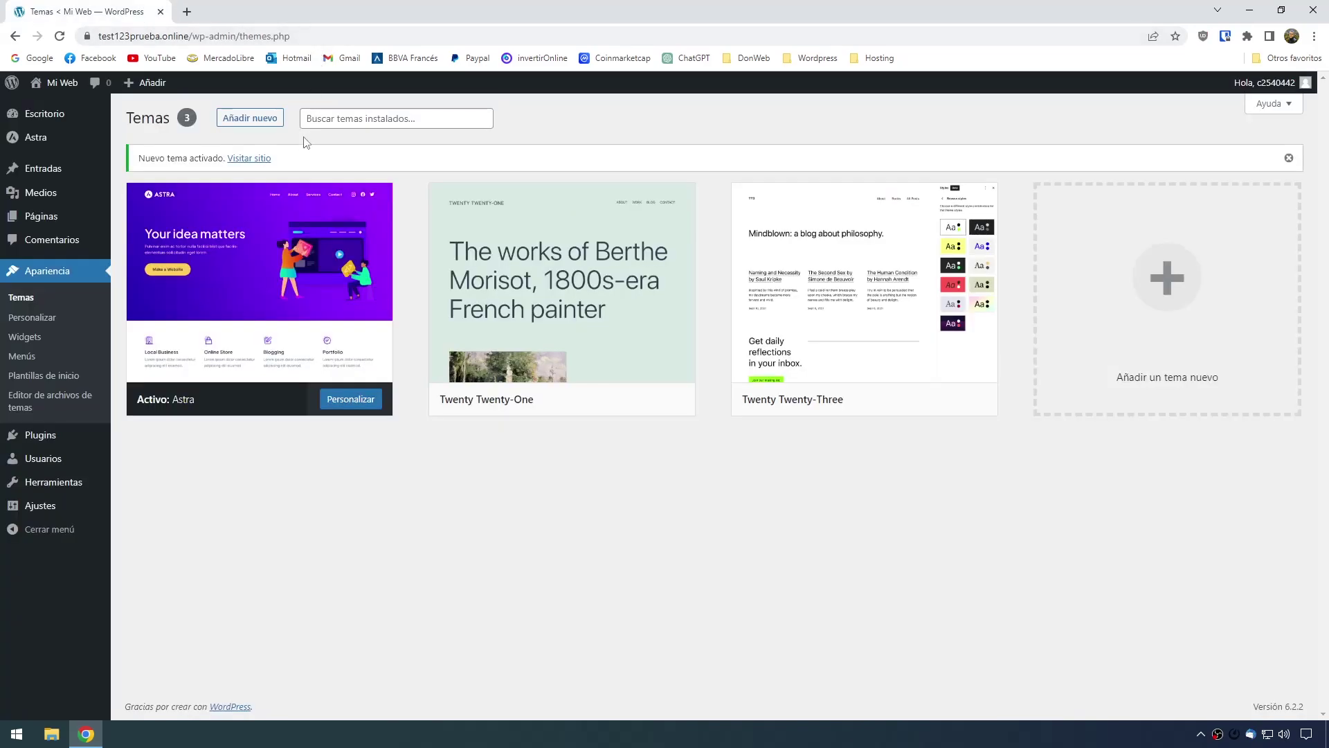
# Upload oceanwp.3.4.7.zip from the Descargas folder as a new theme, install it and activate OceanWP
pyautogui.click(250, 118)
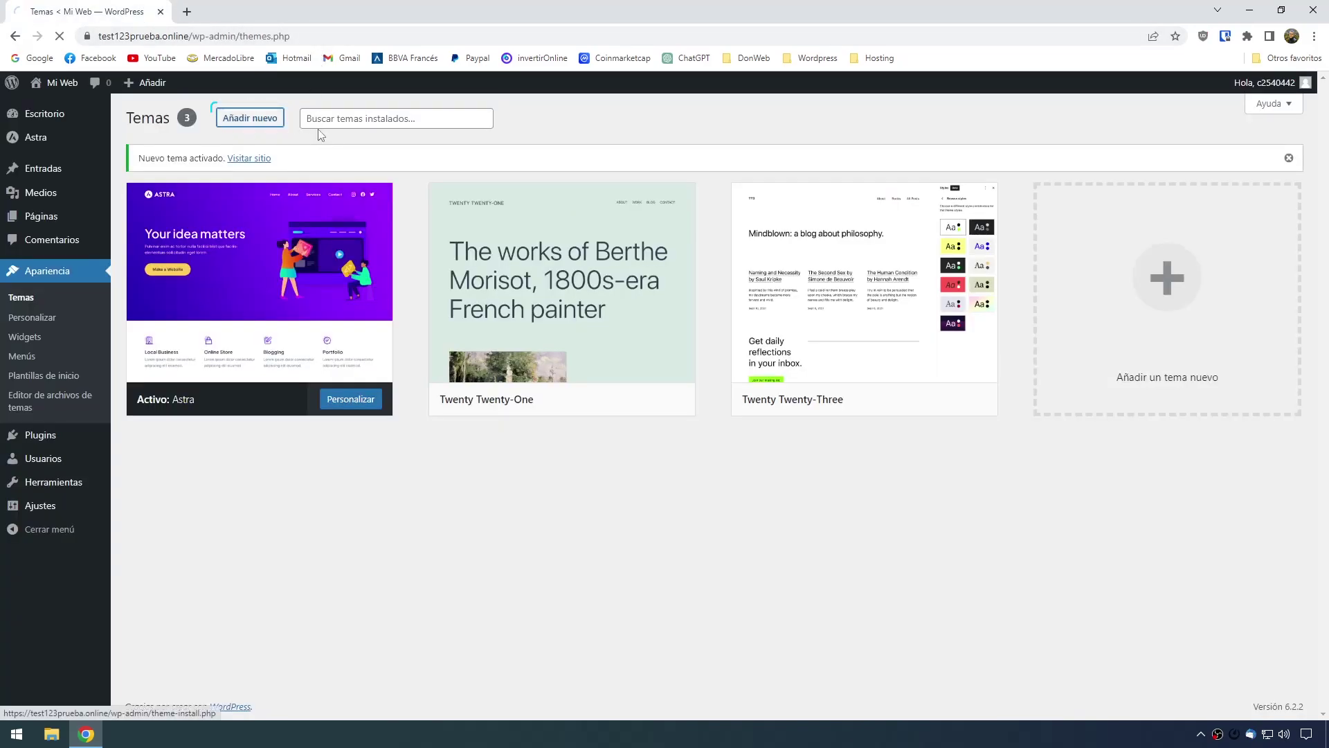
pyautogui.click(272, 120)
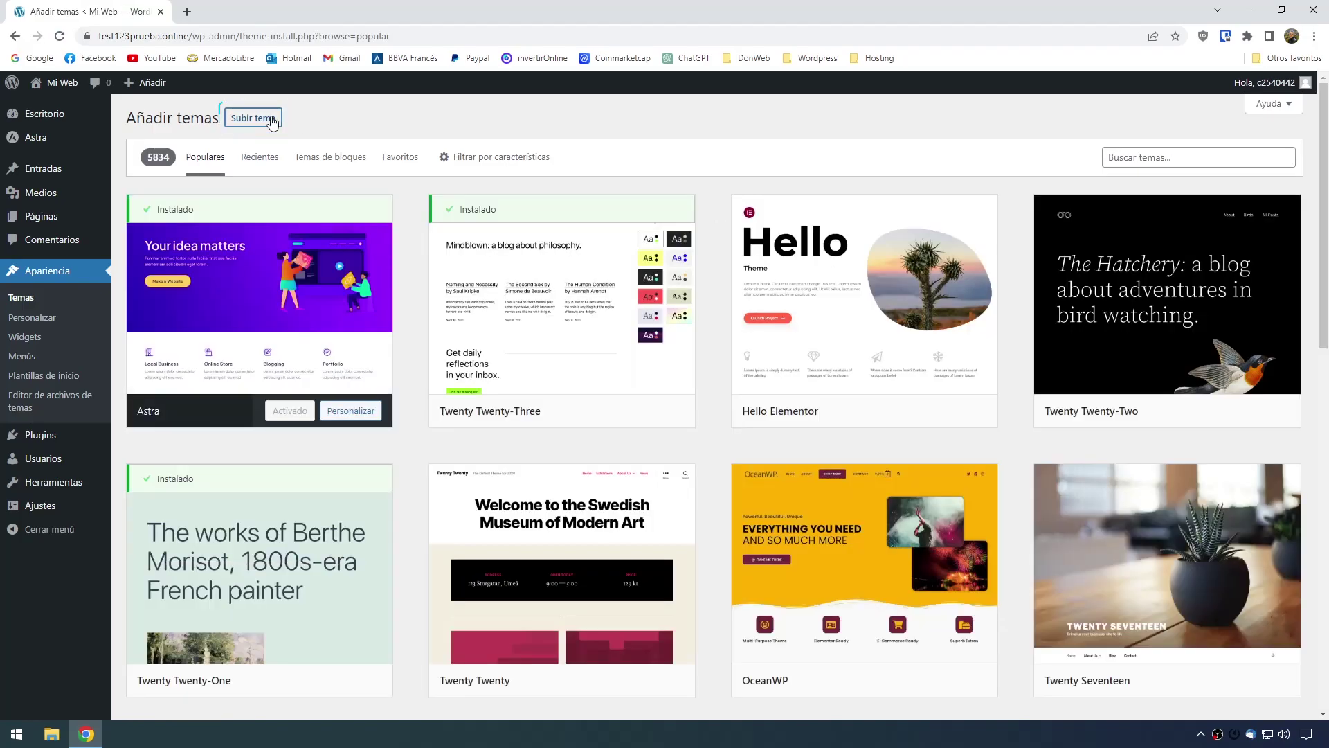
pyautogui.click(602, 246)
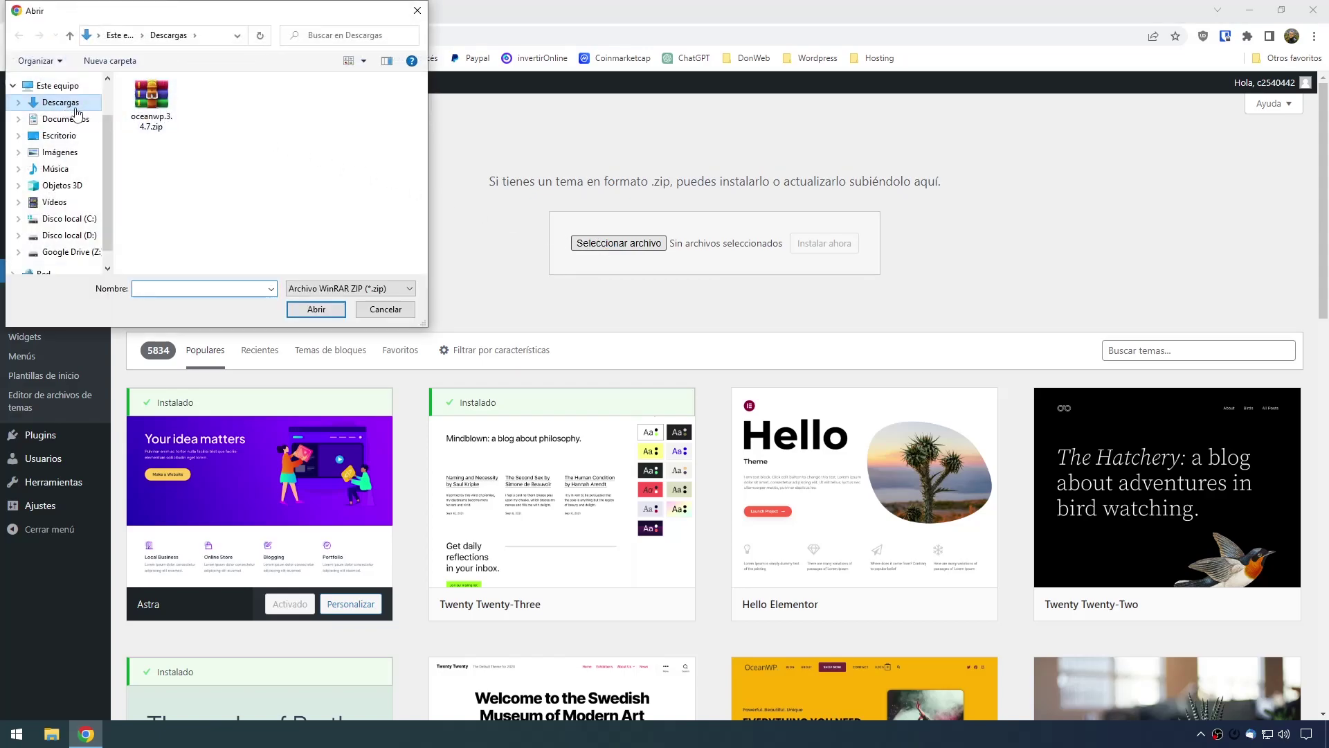
pyautogui.click(156, 109)
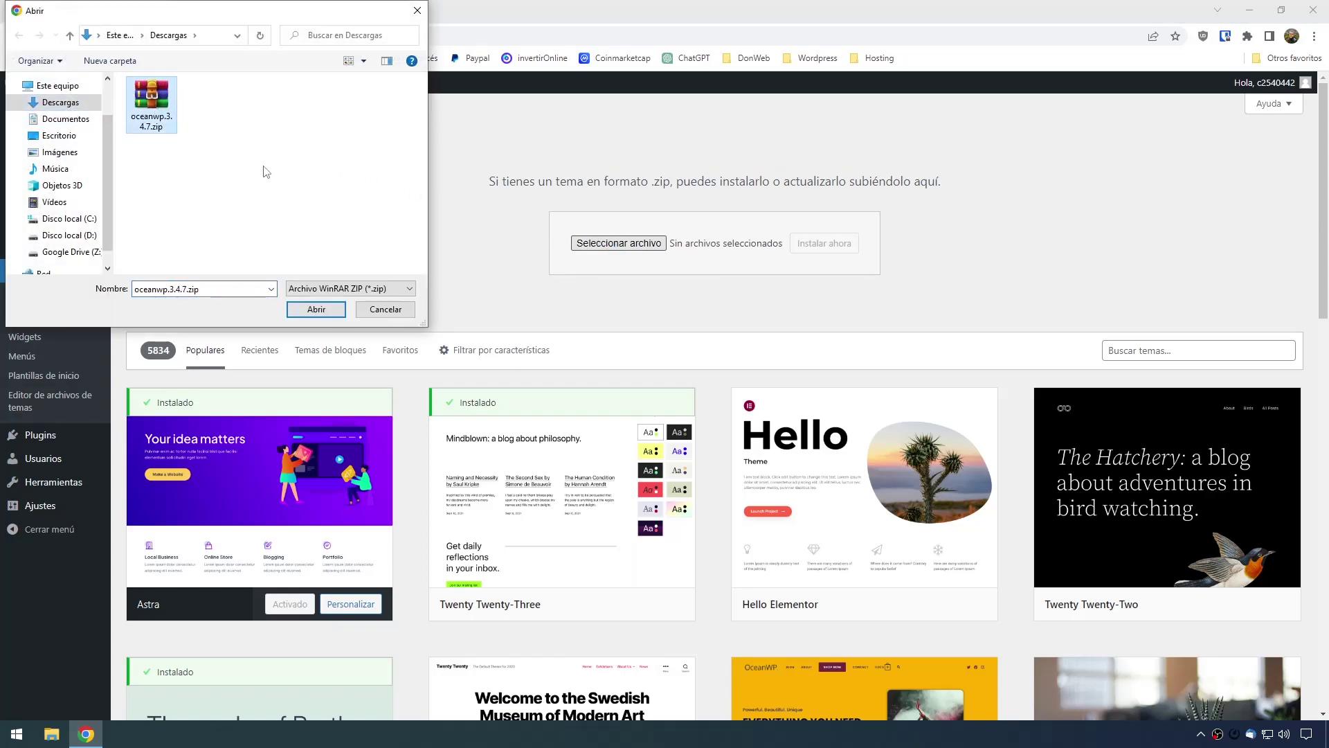
pyautogui.click(318, 309)
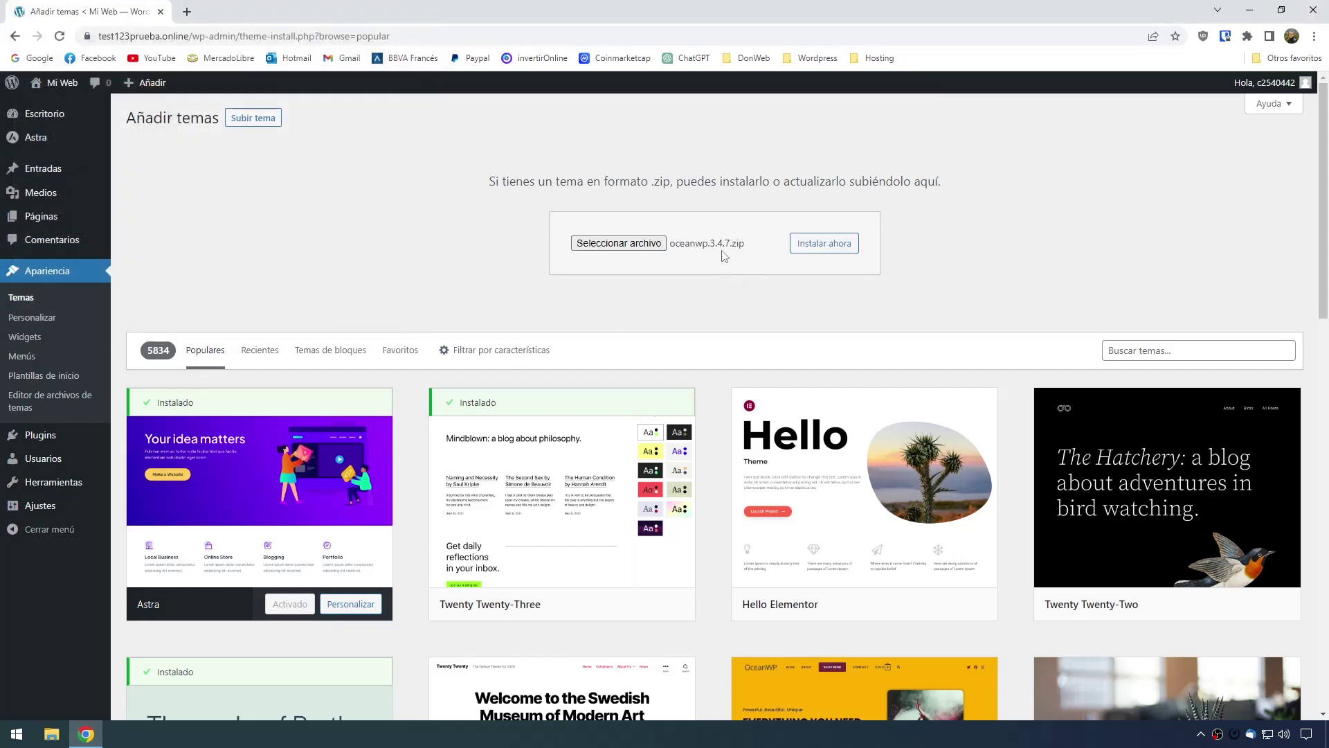
pyautogui.click(810, 248)
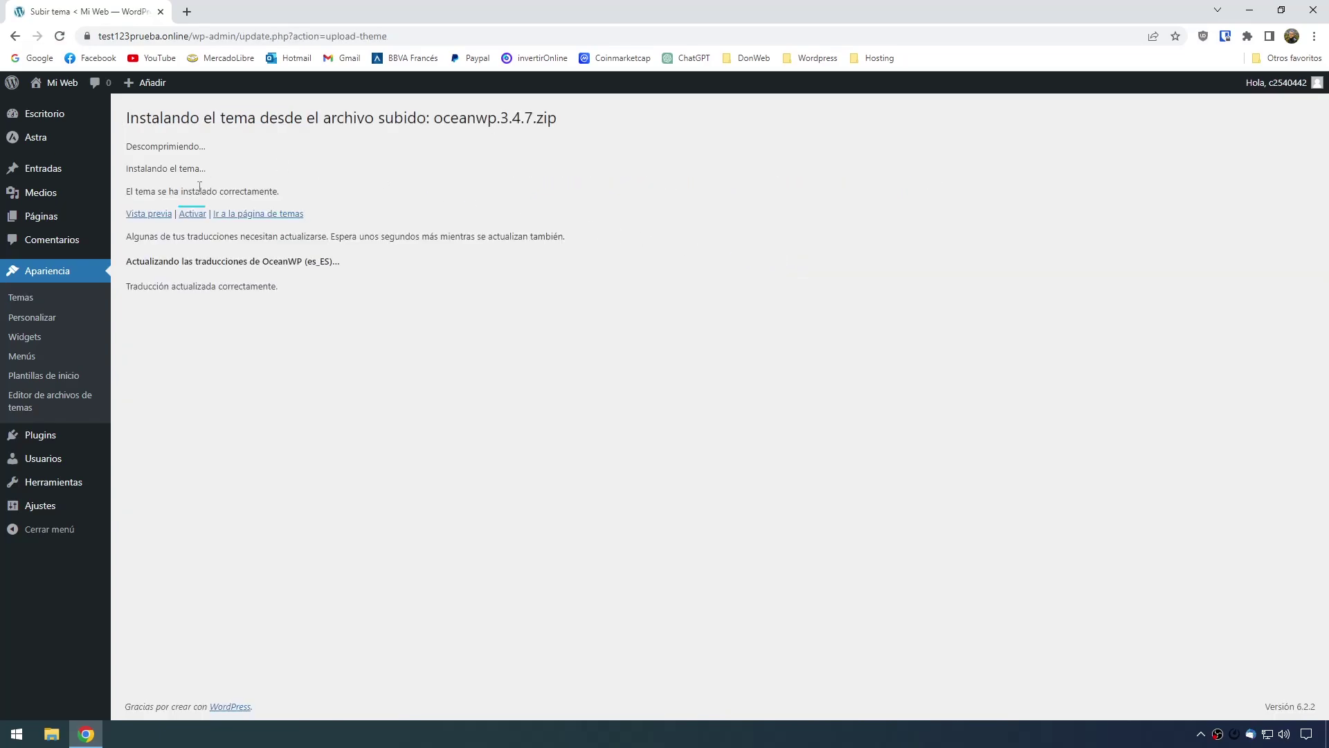
pyautogui.click(193, 214)
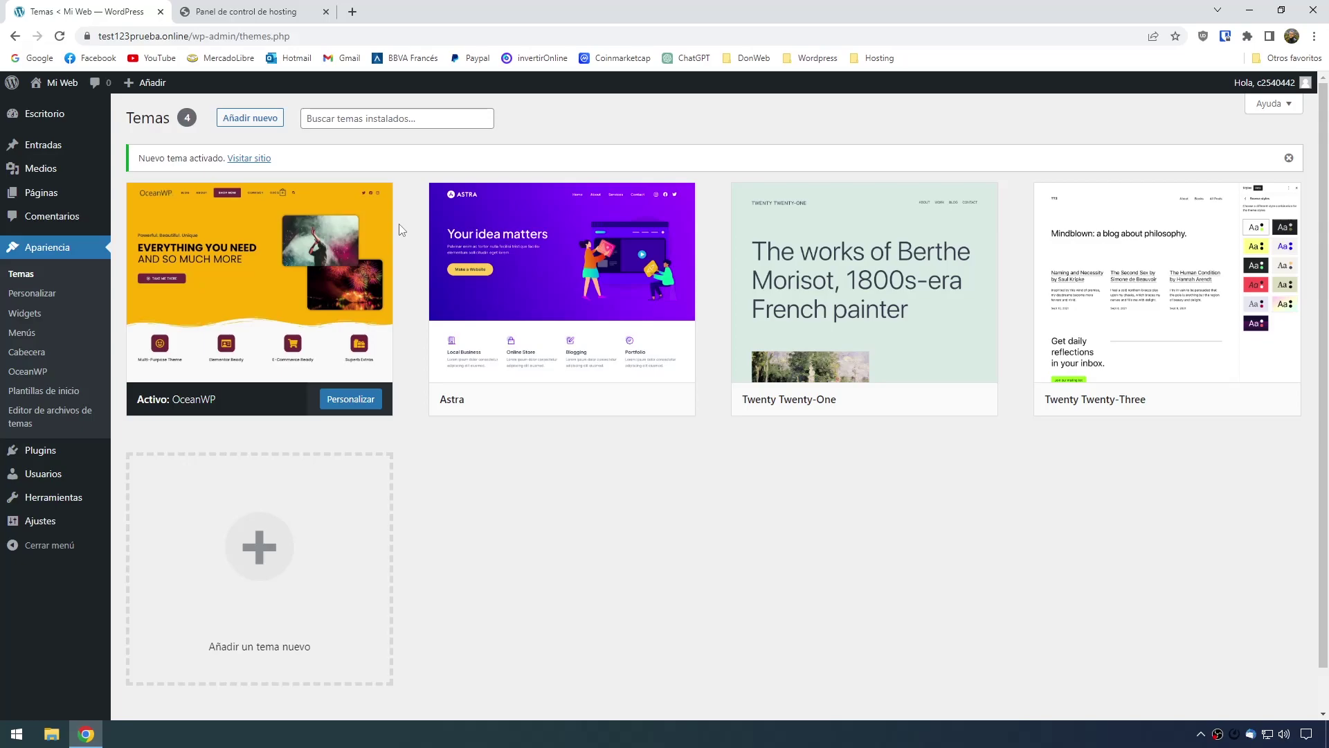
# Switch to the Ferozo hosting control panel and open public_html/wp-content/themes in its file manager
pyautogui.click(286, 13)
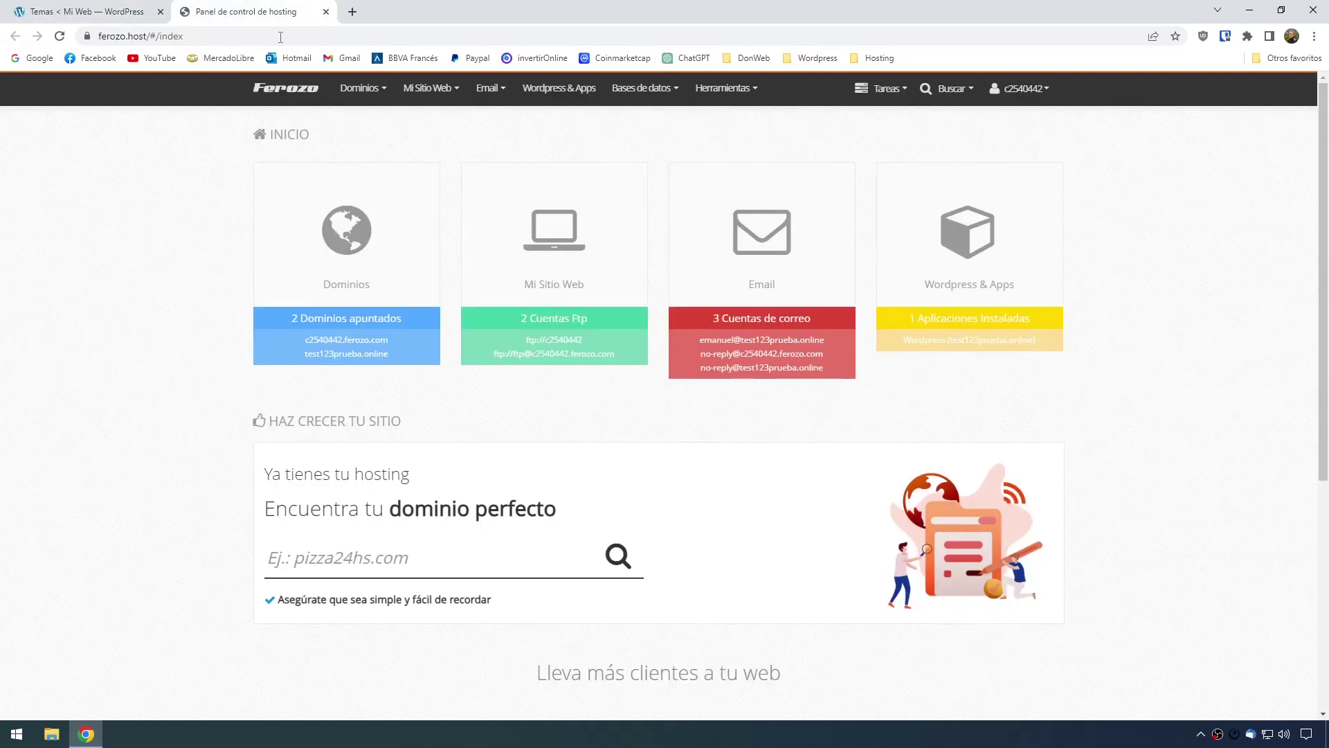
pyautogui.click(431, 88)
pyautogui.click(455, 144)
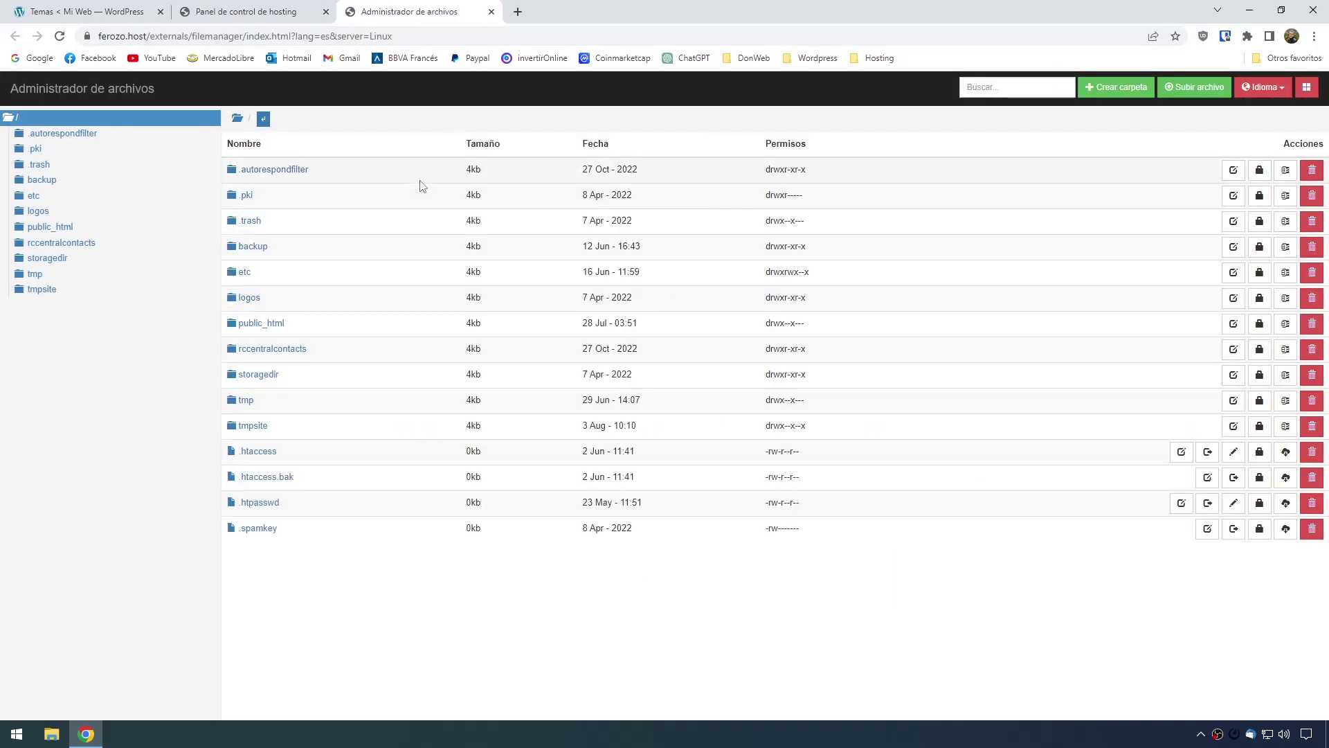
pyautogui.click(277, 324)
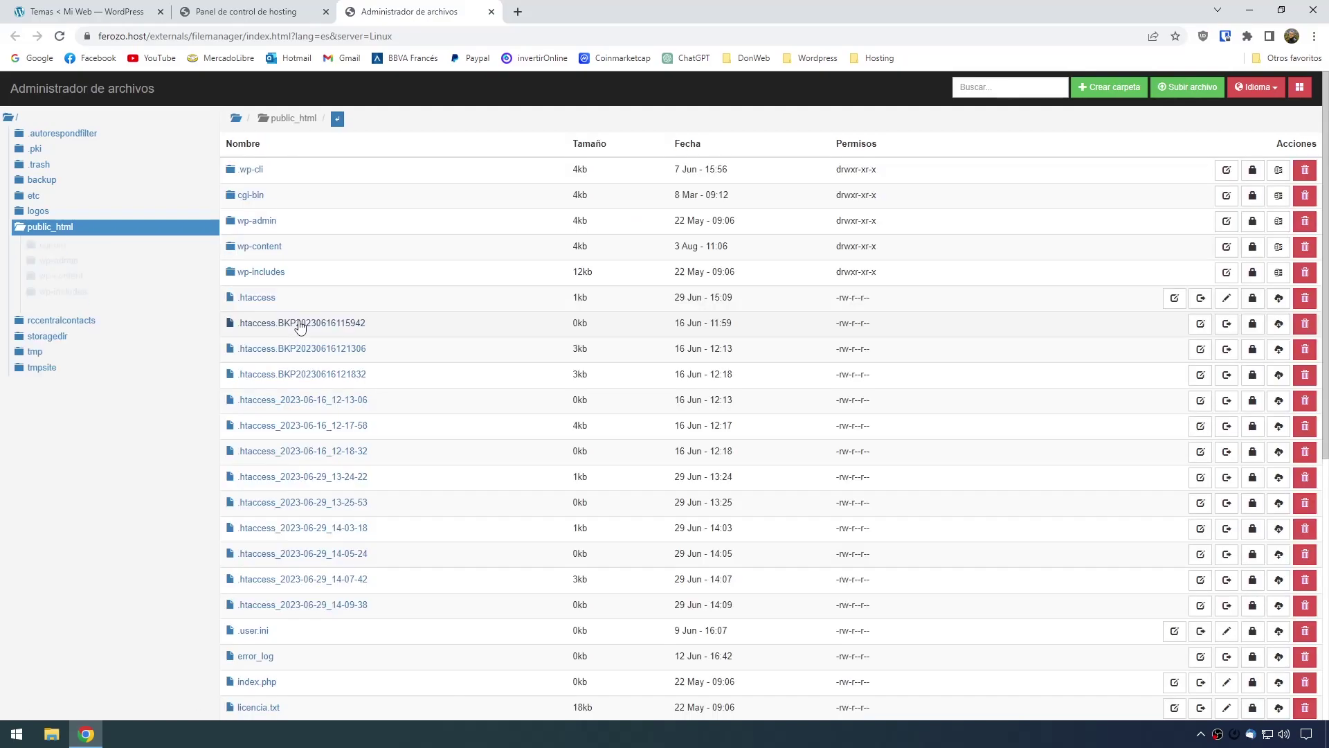
pyautogui.click(260, 246)
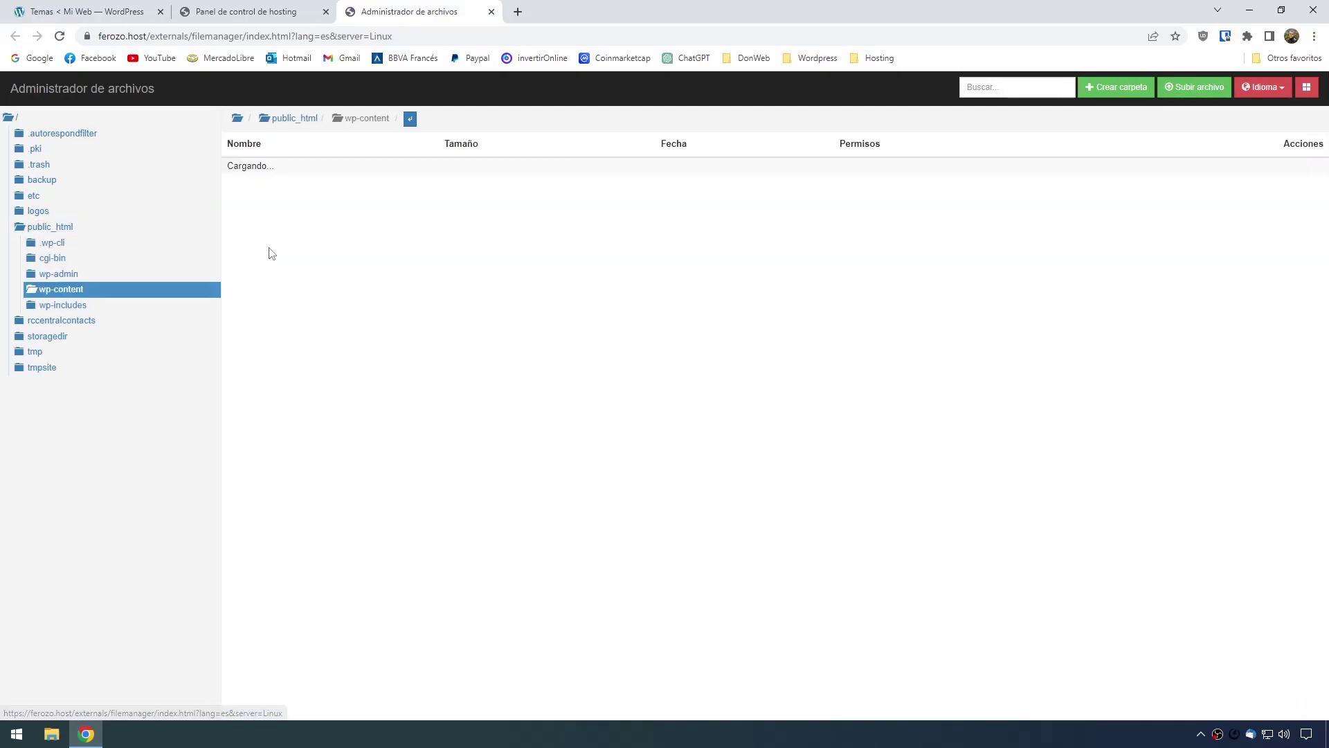
pyautogui.click(262, 251)
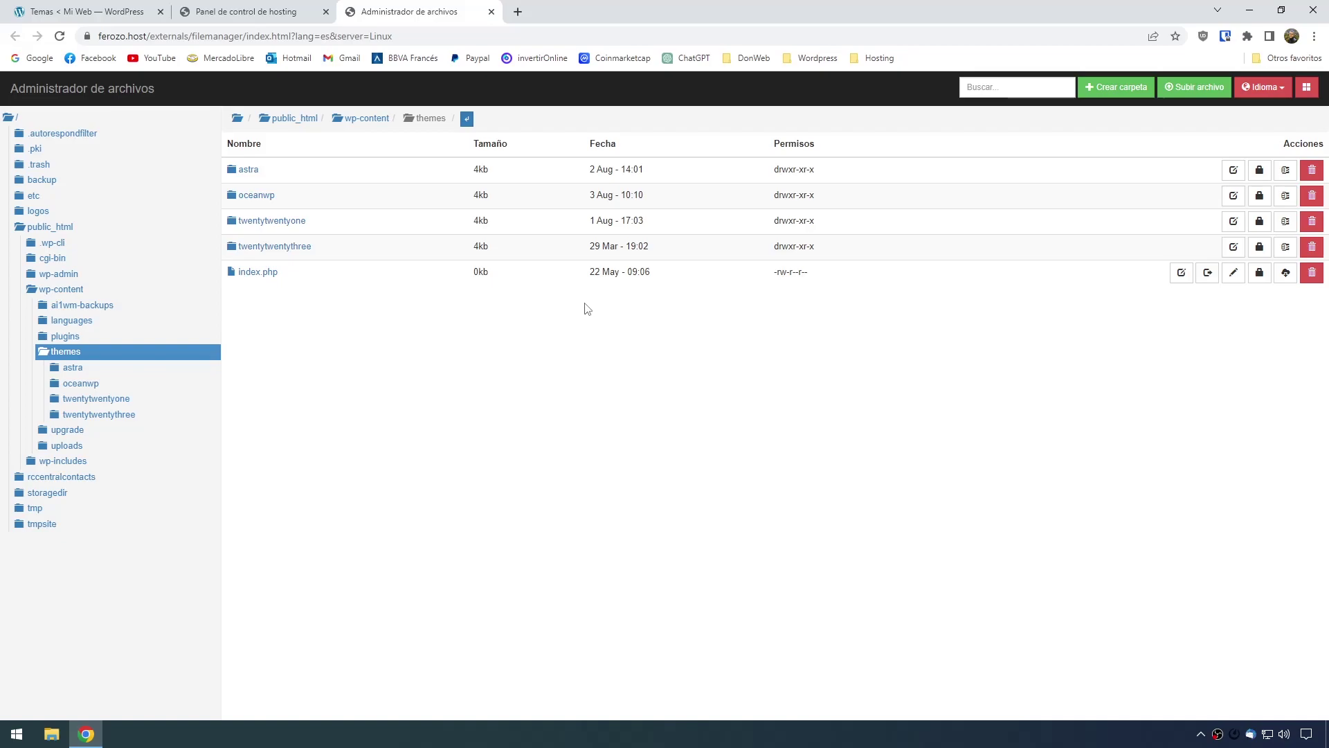
# Upload generatepress.3.3.0.zip from the Descargas folder into the themes directory on the server
pyautogui.click(1167, 89)
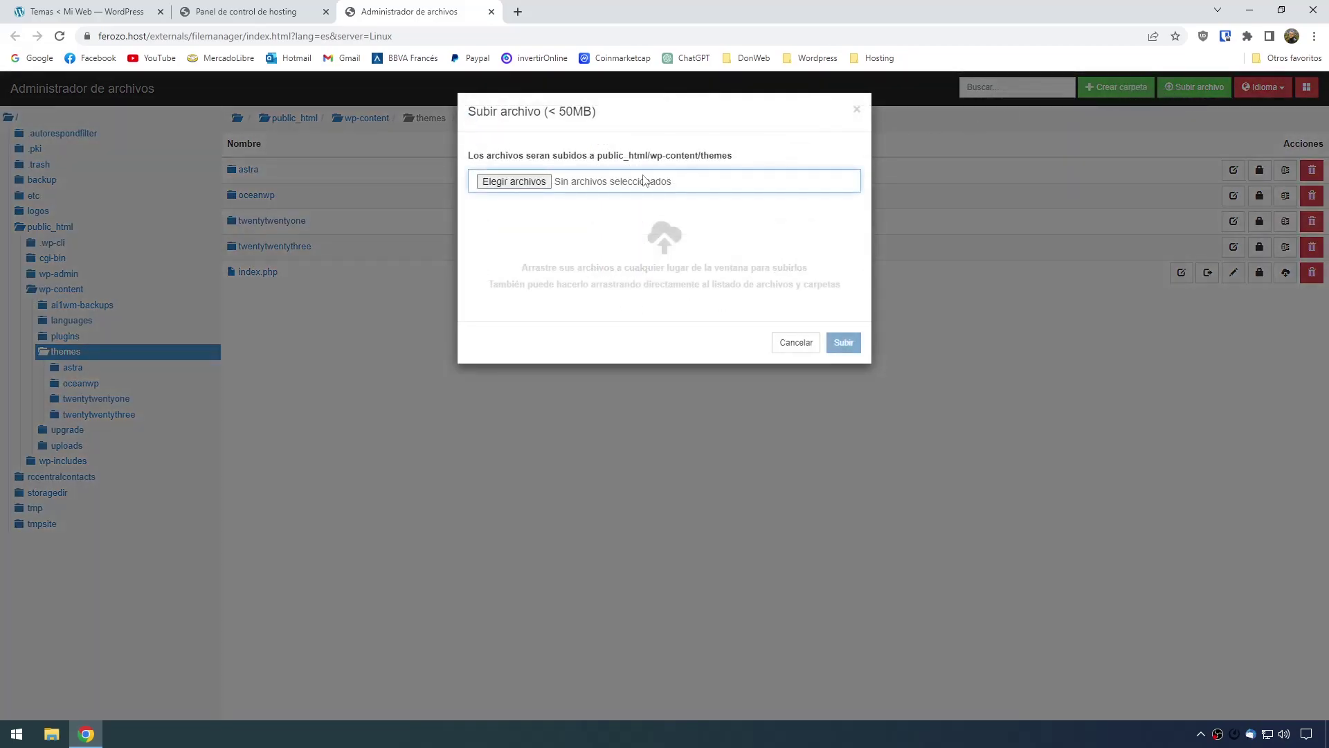
pyautogui.click(518, 181)
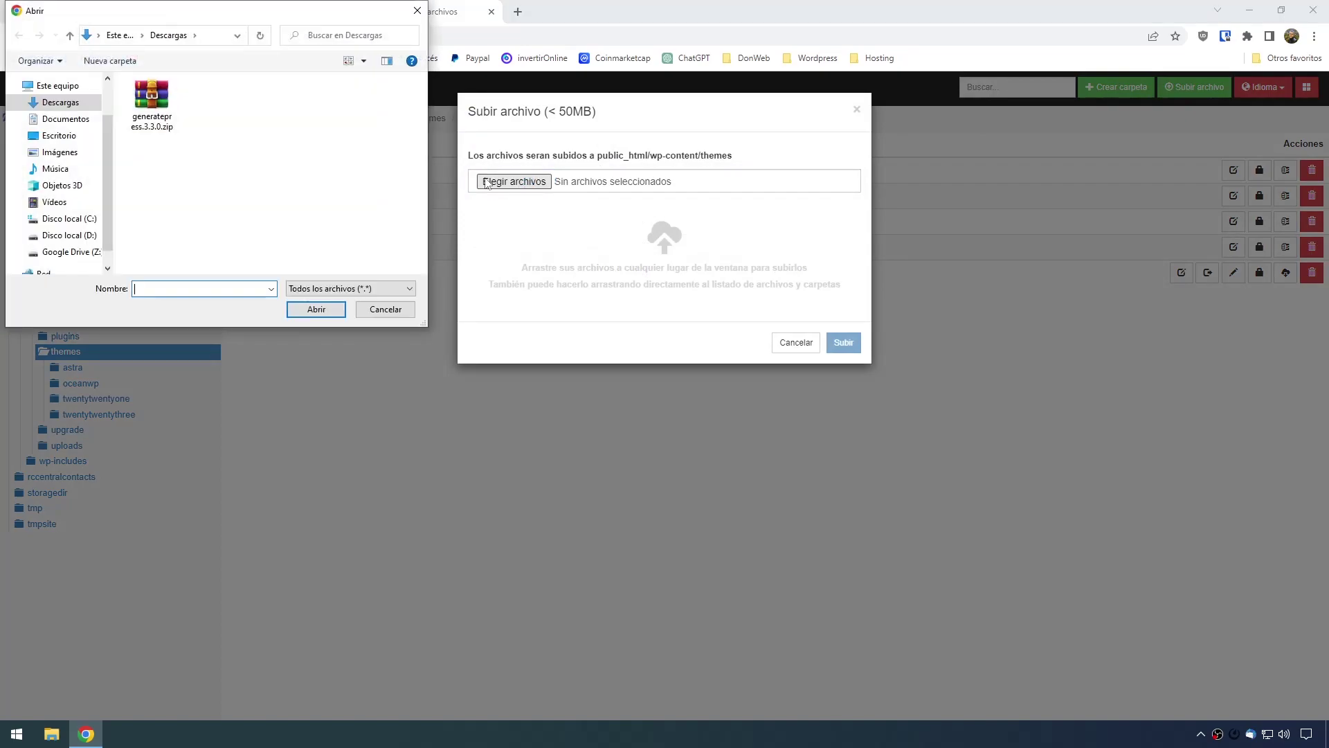
pyautogui.click(152, 100)
pyautogui.click(316, 310)
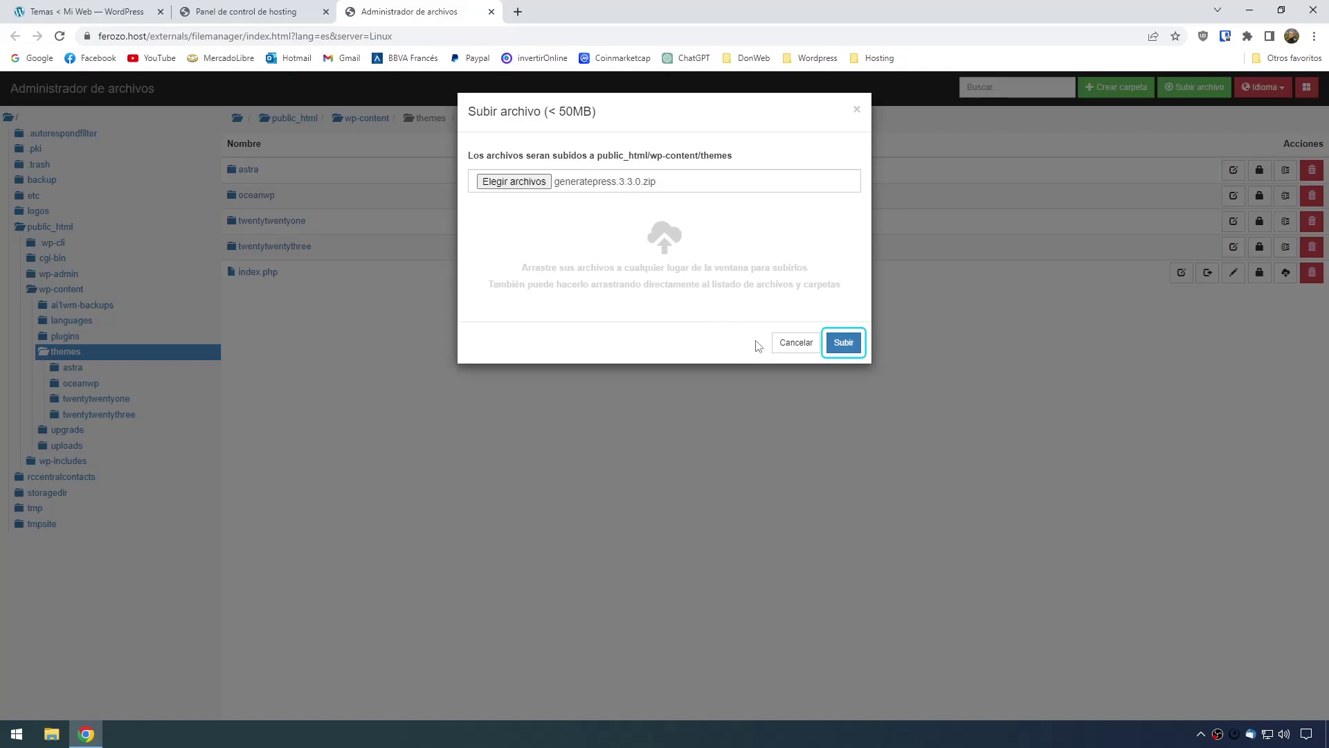
pyautogui.click(841, 343)
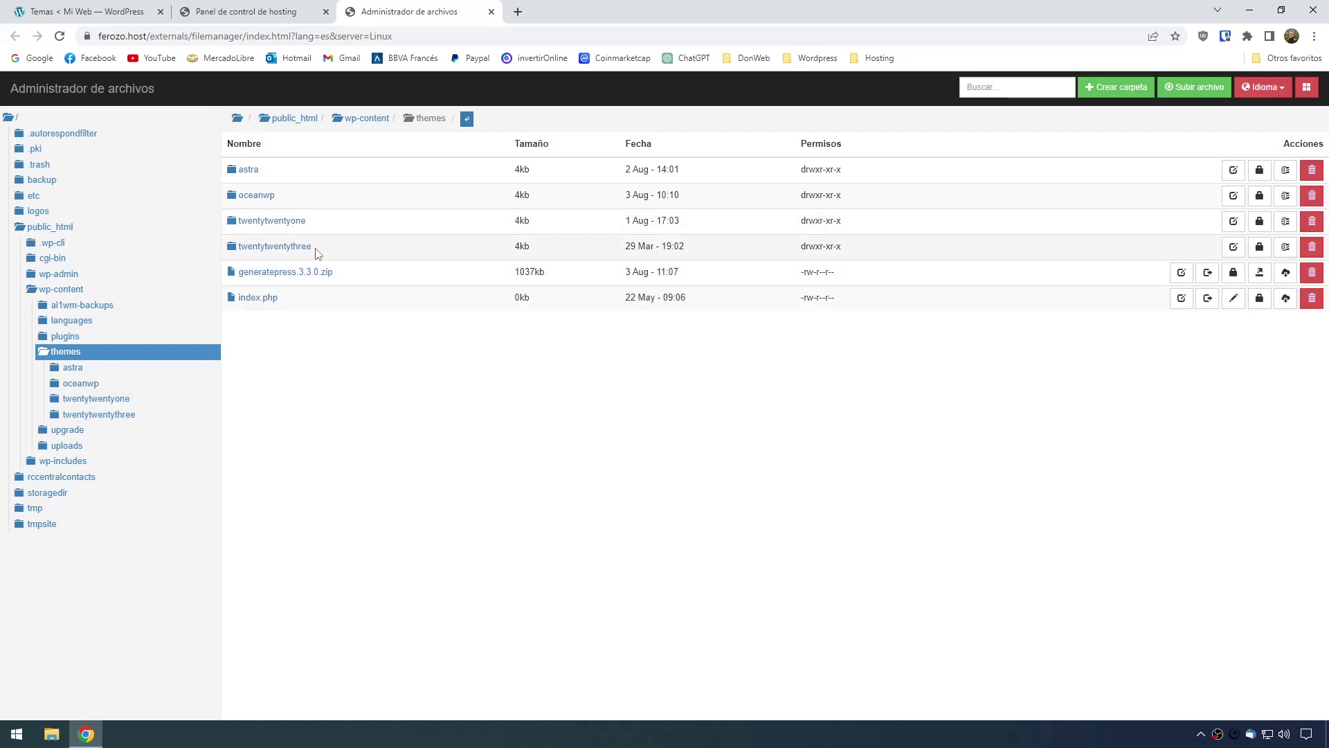
# Extract generatepress.3.3.0.zip directly into /public_html/wp-content/themes/, leaving the extraction folder name empty
pyautogui.click(1259, 272)
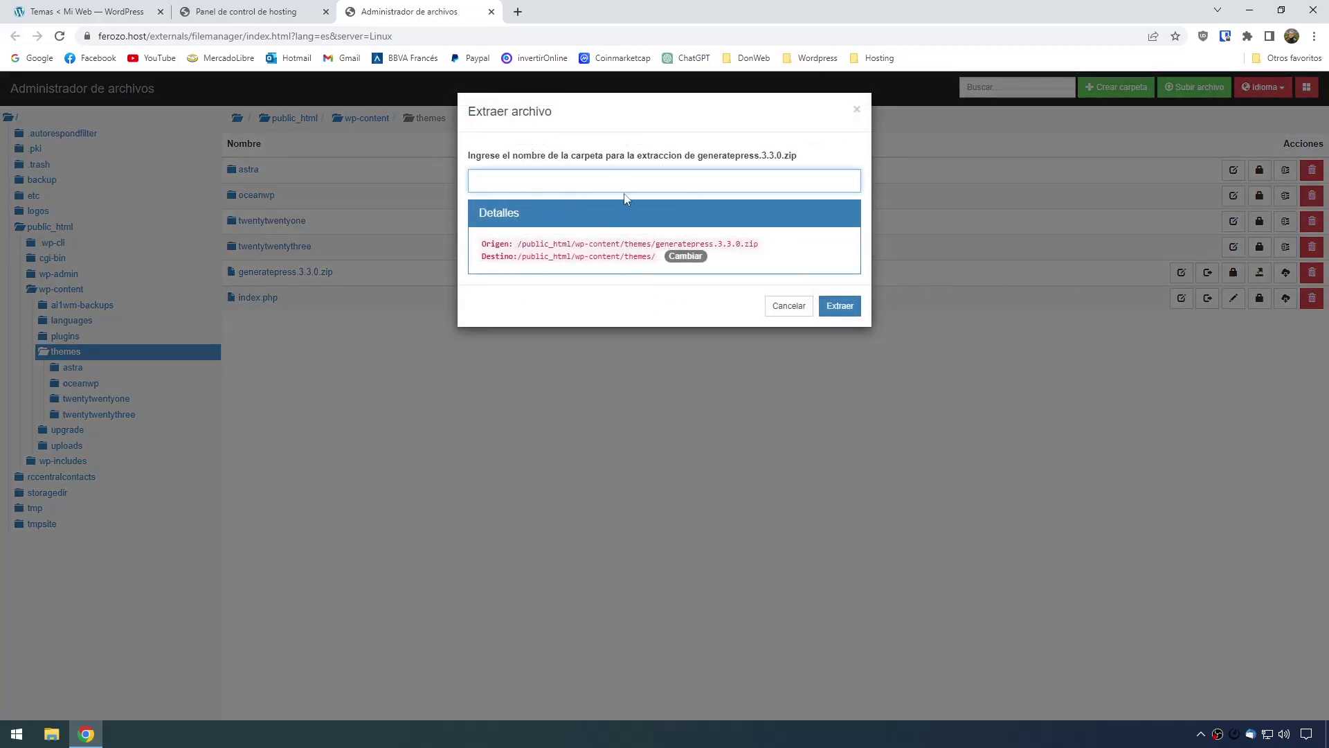
pyautogui.click(843, 308)
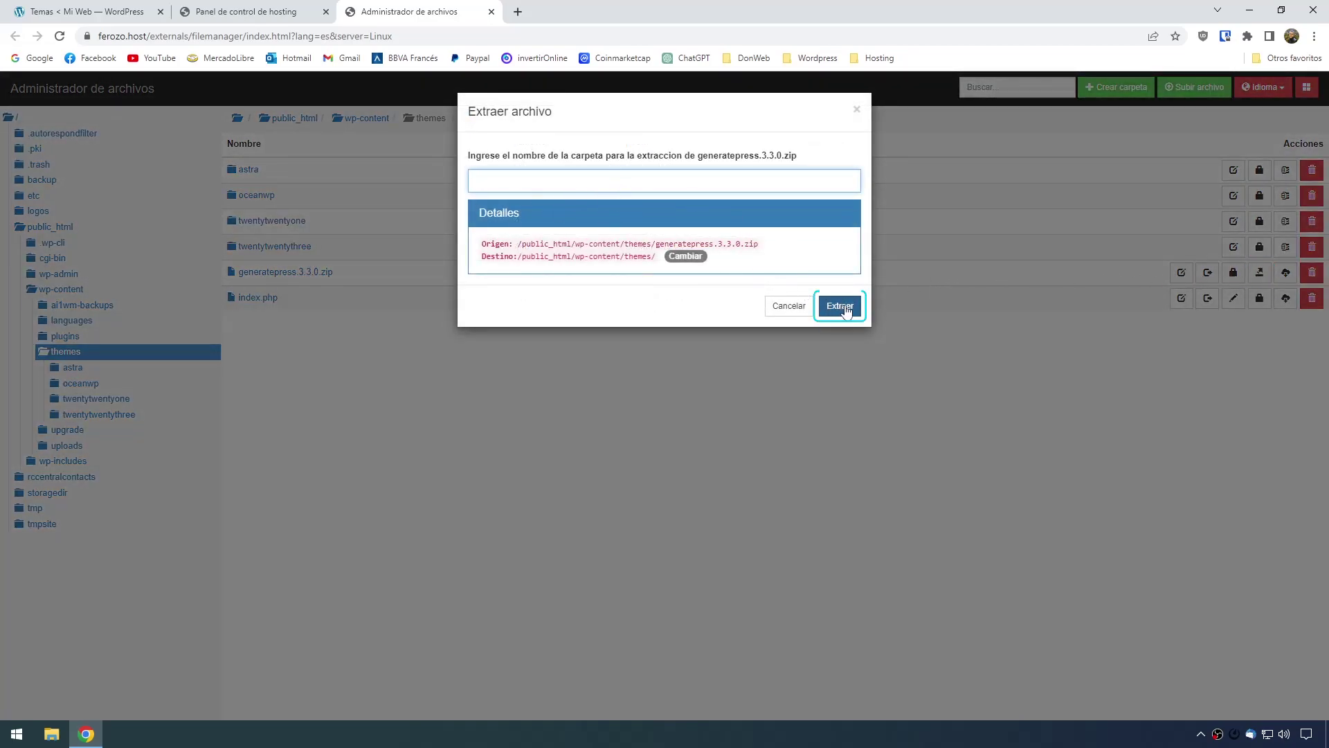
pyautogui.click(845, 310)
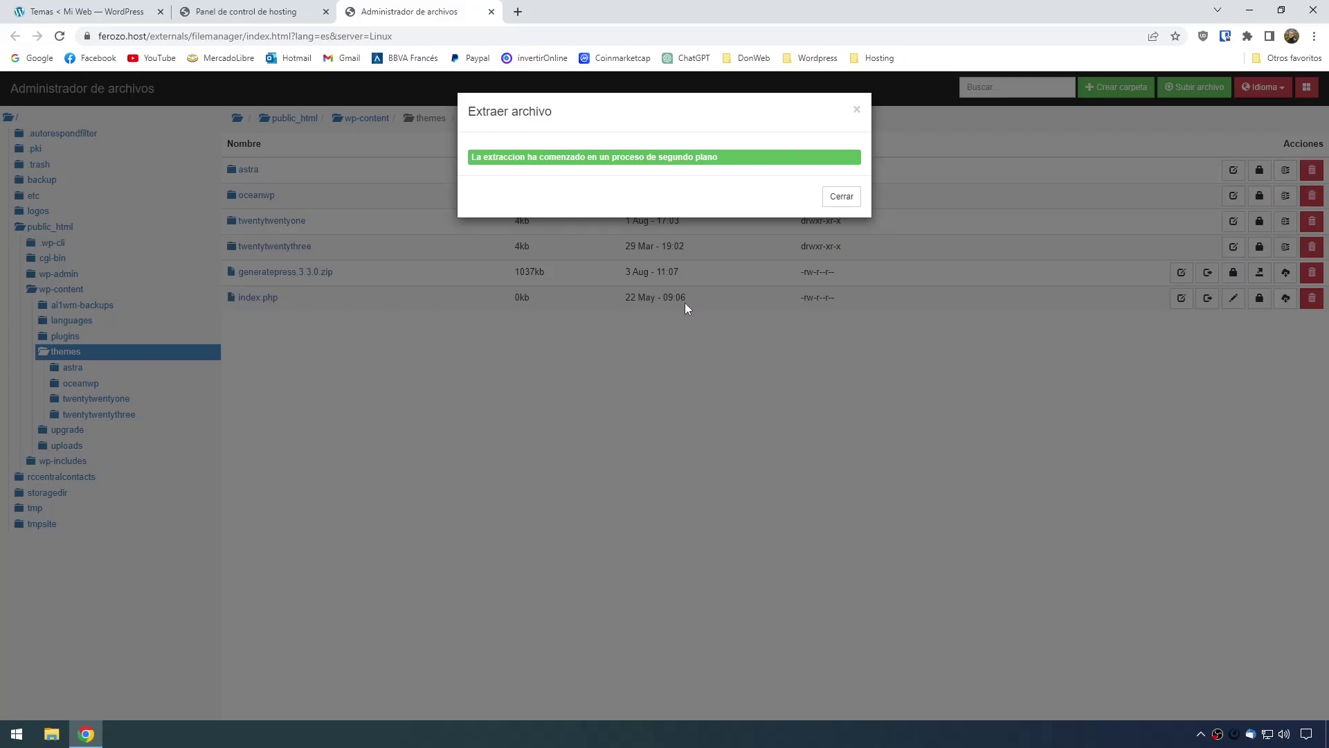
pyautogui.click(839, 198)
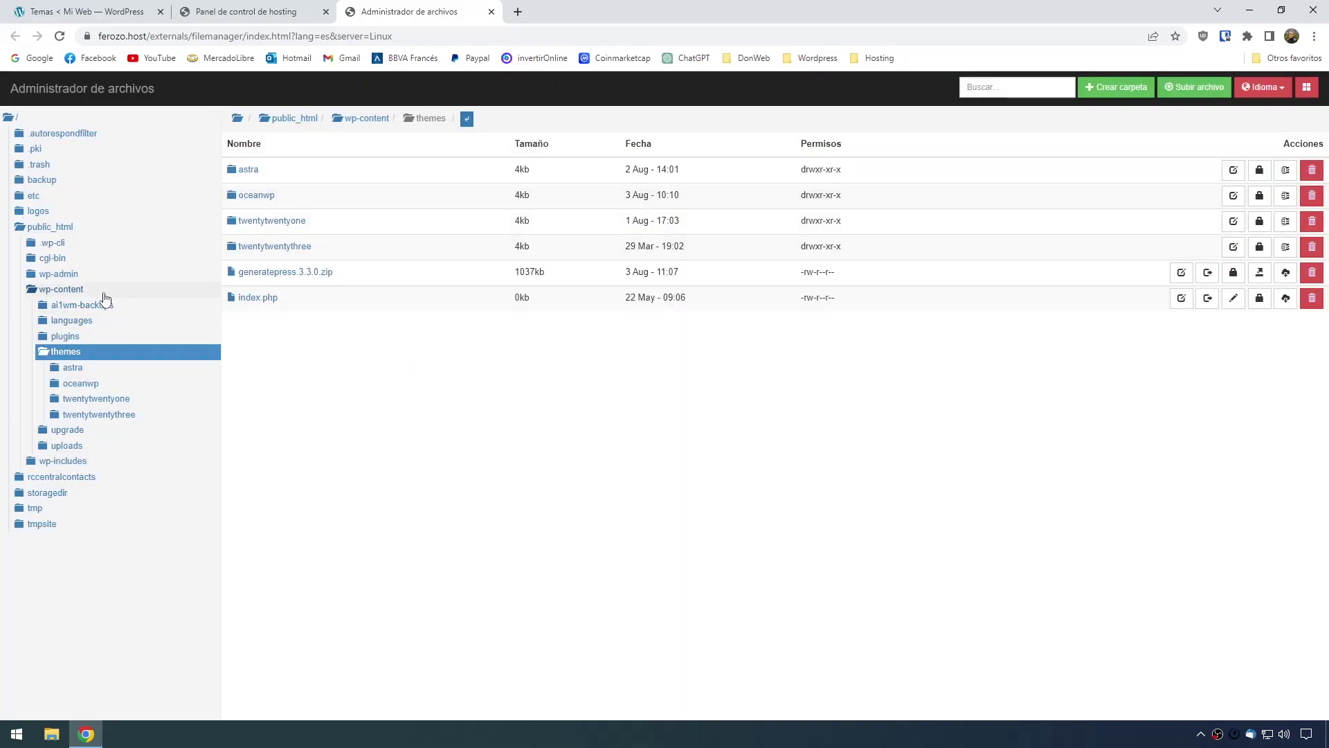
# Reload the themes directory listing by way of wp-content and delete the generatepress.3.3.0.zip archive from the server
pyautogui.click(60, 289)
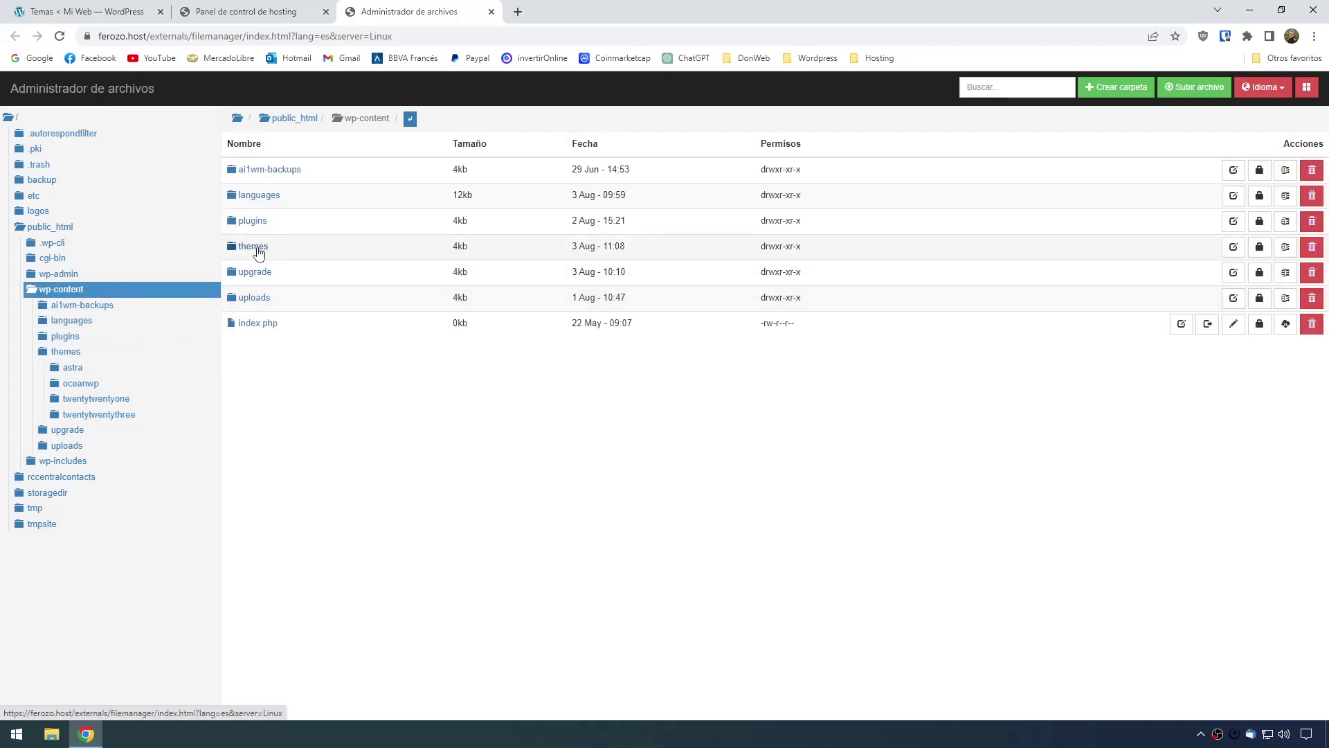
pyautogui.click(256, 248)
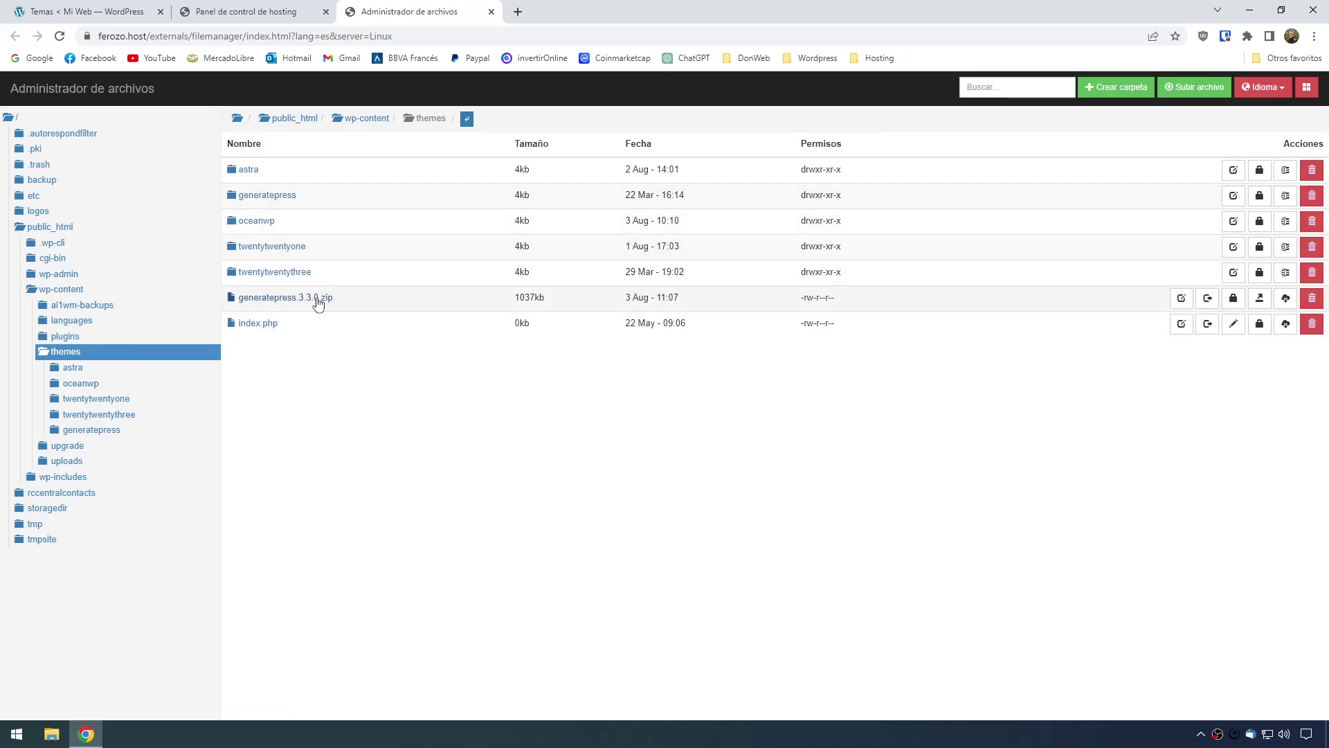
pyautogui.click(1312, 303)
pyautogui.click(840, 189)
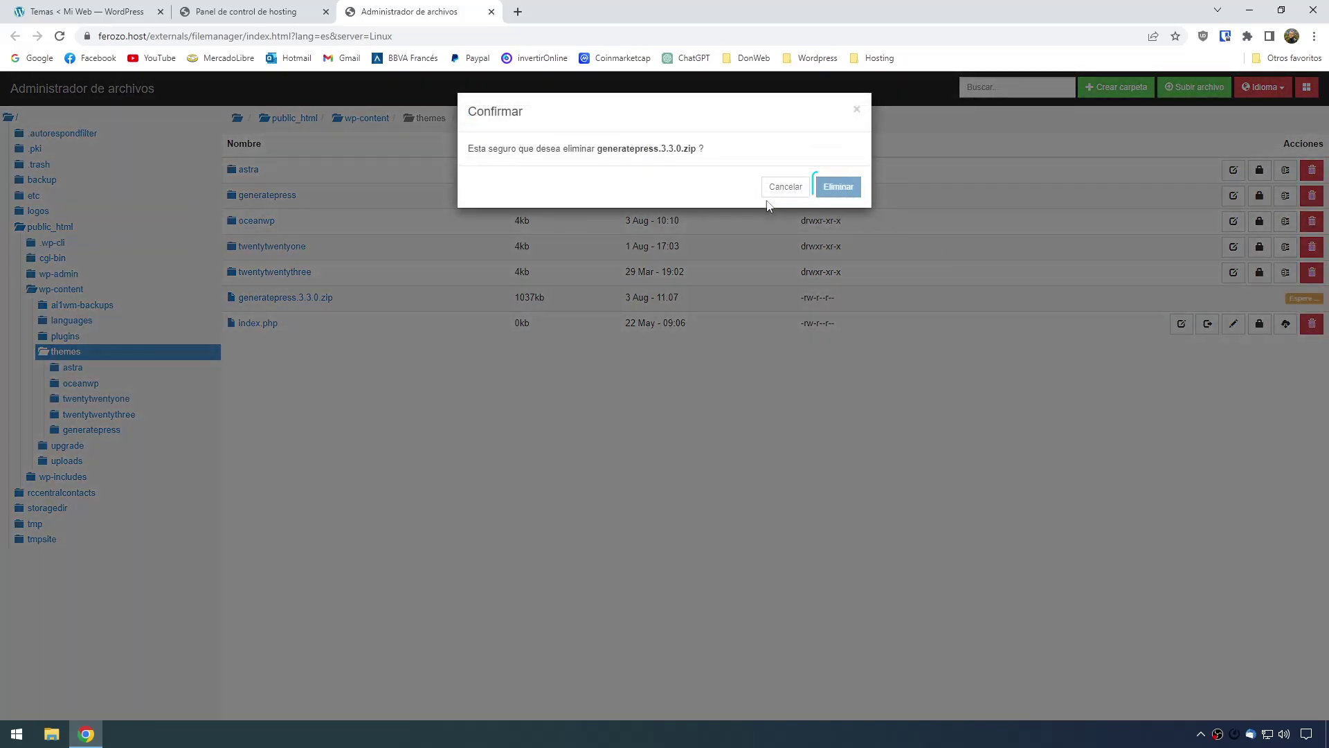
# Return to the WordPress dashboard's Temas page, refresh the list of installed themes and activate GeneratePress
pyautogui.click(102, 5)
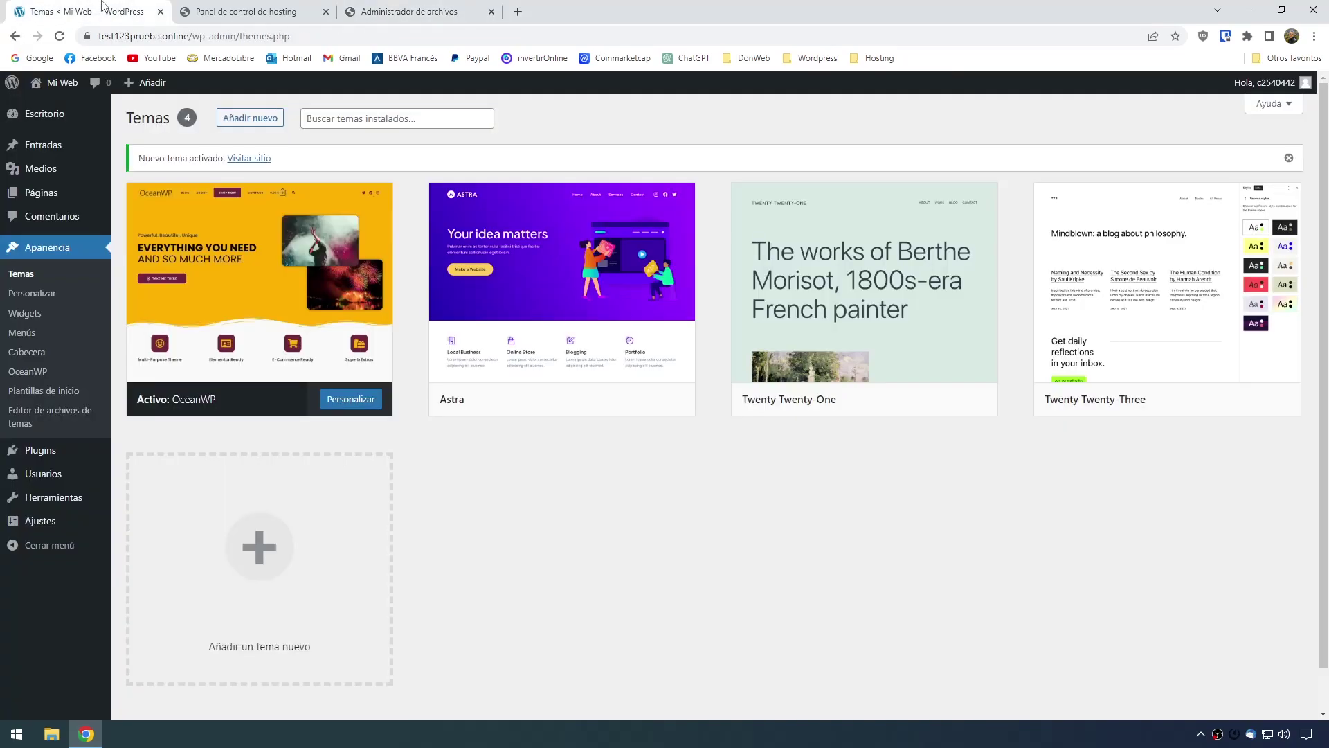
pyautogui.click(61, 39)
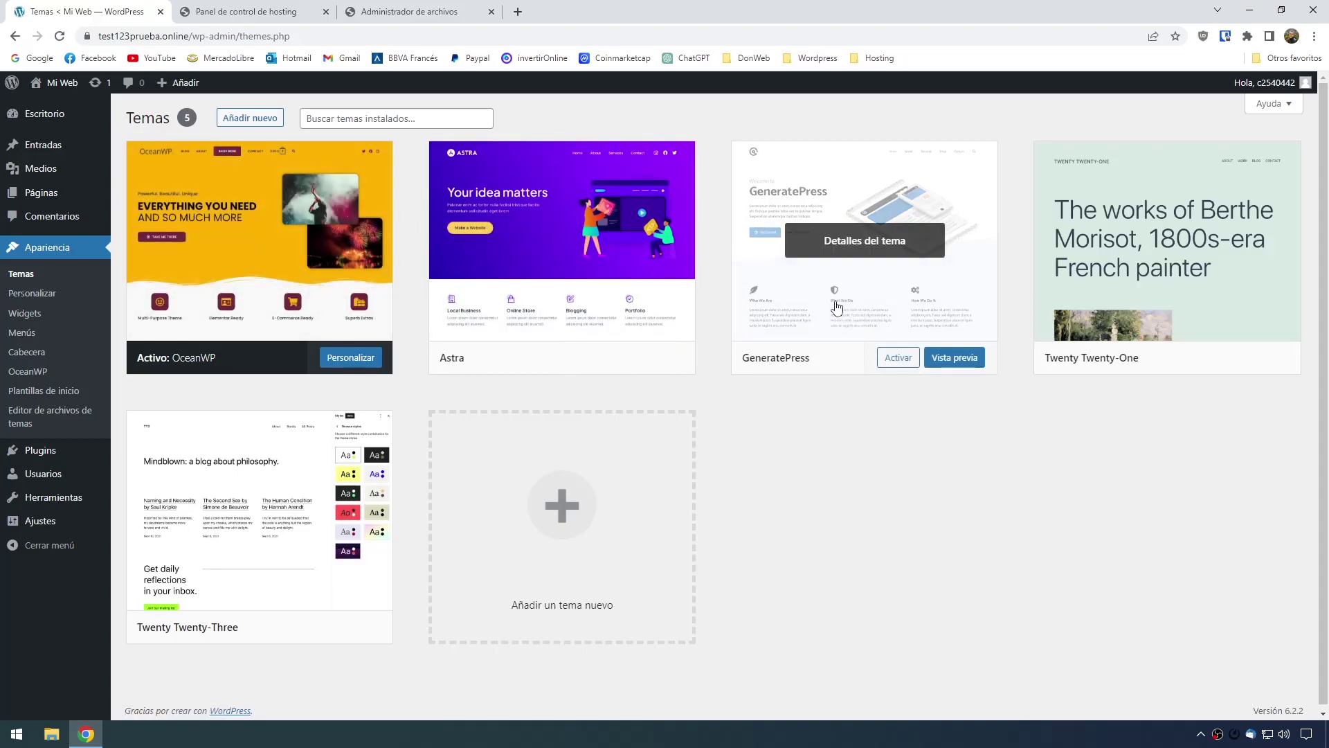
pyautogui.click(898, 358)
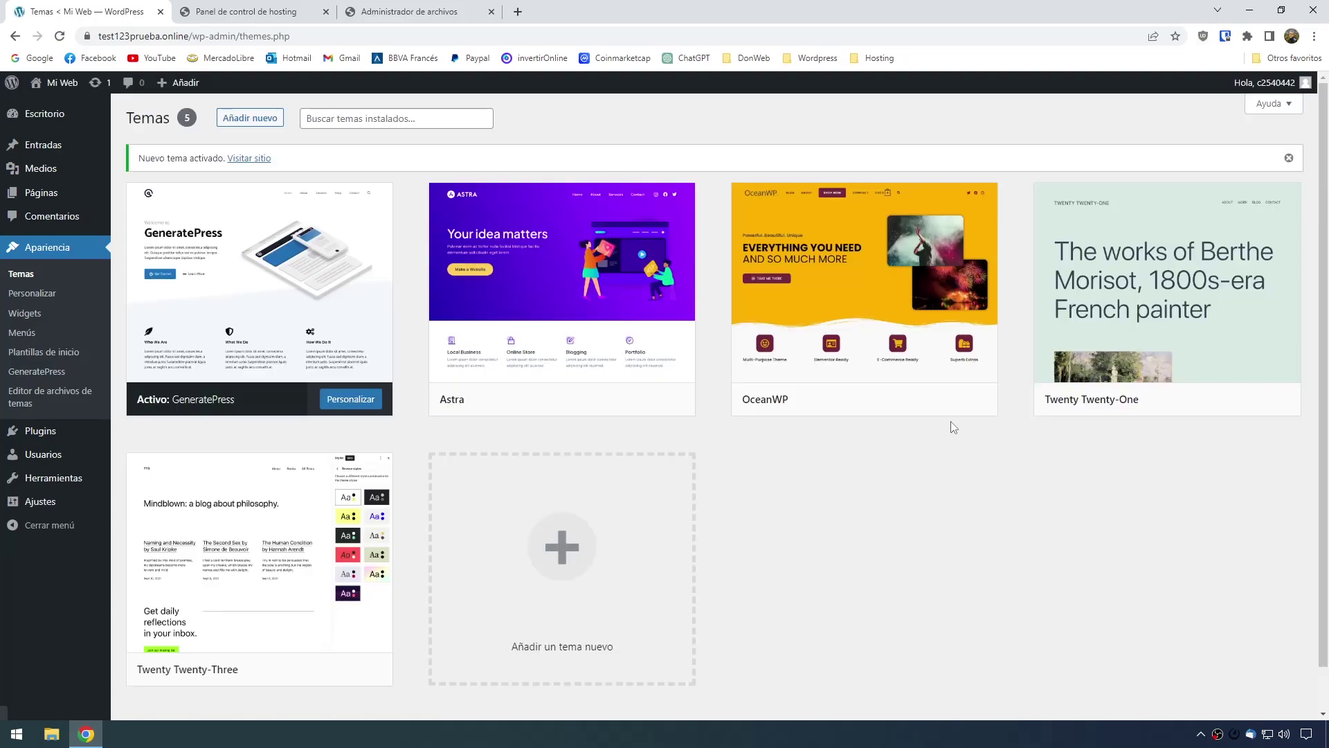